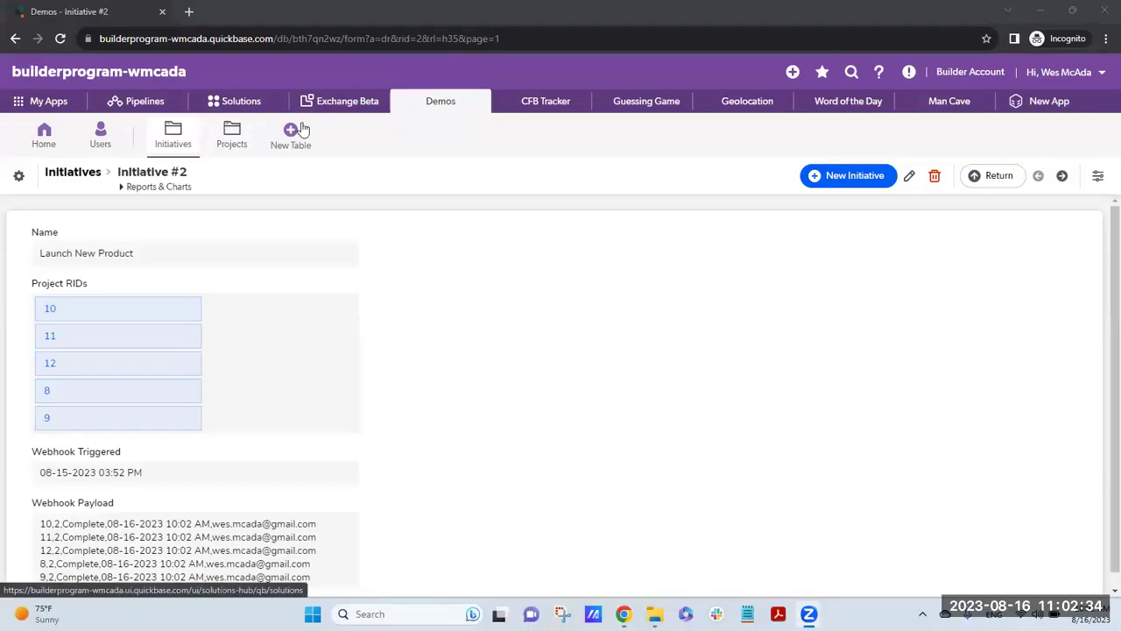
# Open the Projects table and look through its List All report grouped by initiative
pyautogui.click(232, 140)
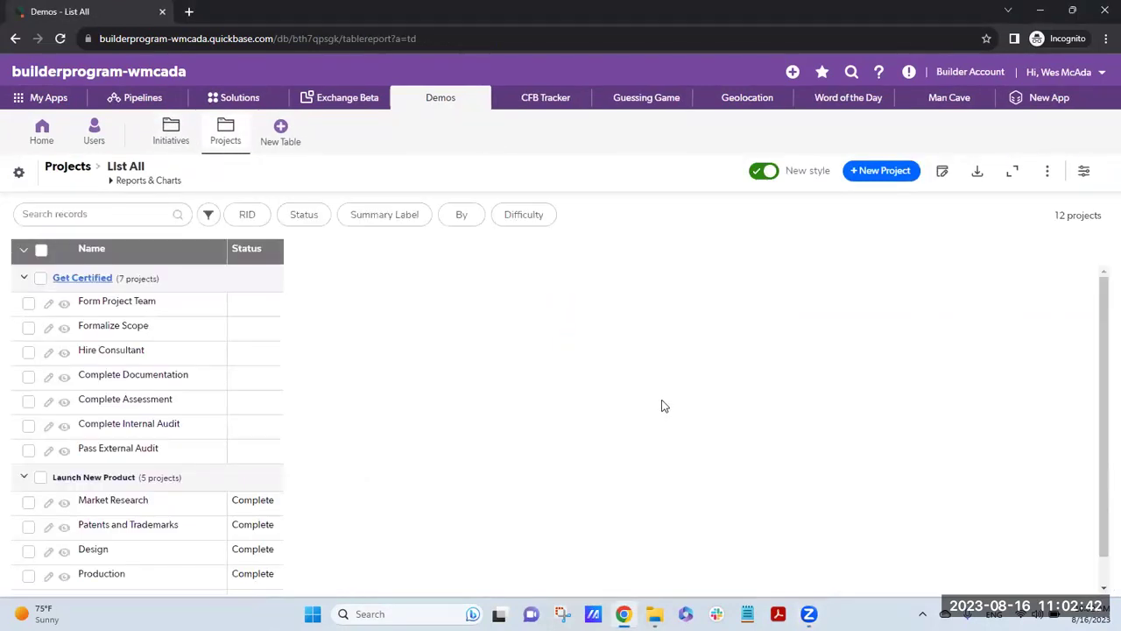
pyautogui.scroll(-1, 348, 323)
pyautogui.scroll(1, 379, 337)
pyautogui.scroll(-1, 281, 407)
pyautogui.scroll(1, 254, 376)
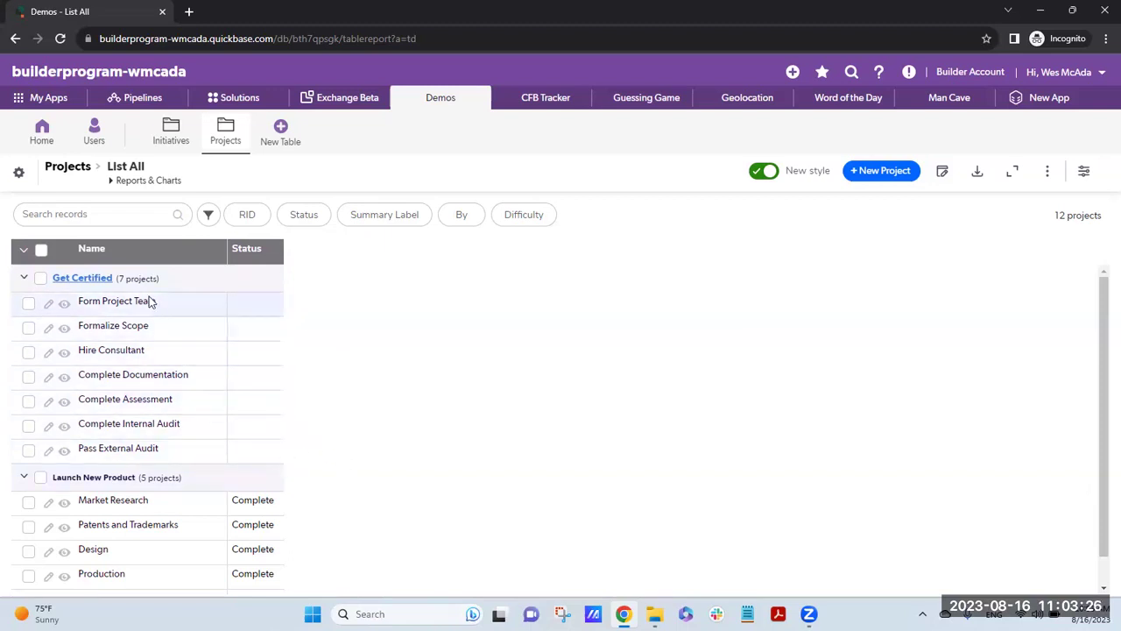
pyautogui.click(81, 281)
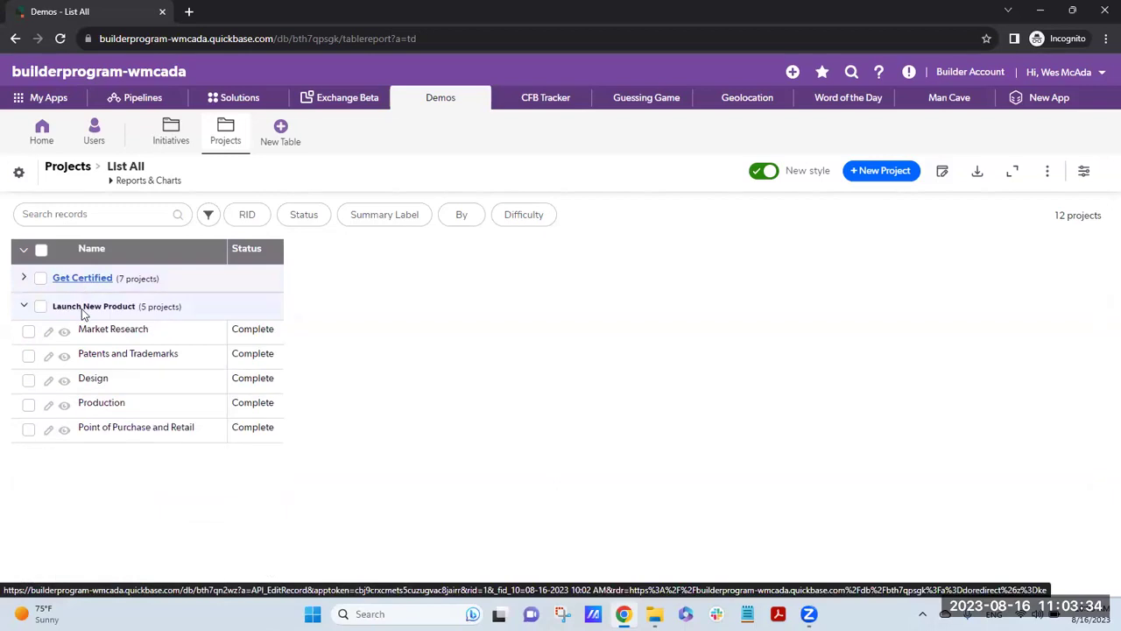
pyautogui.click(82, 309)
pyautogui.click(81, 308)
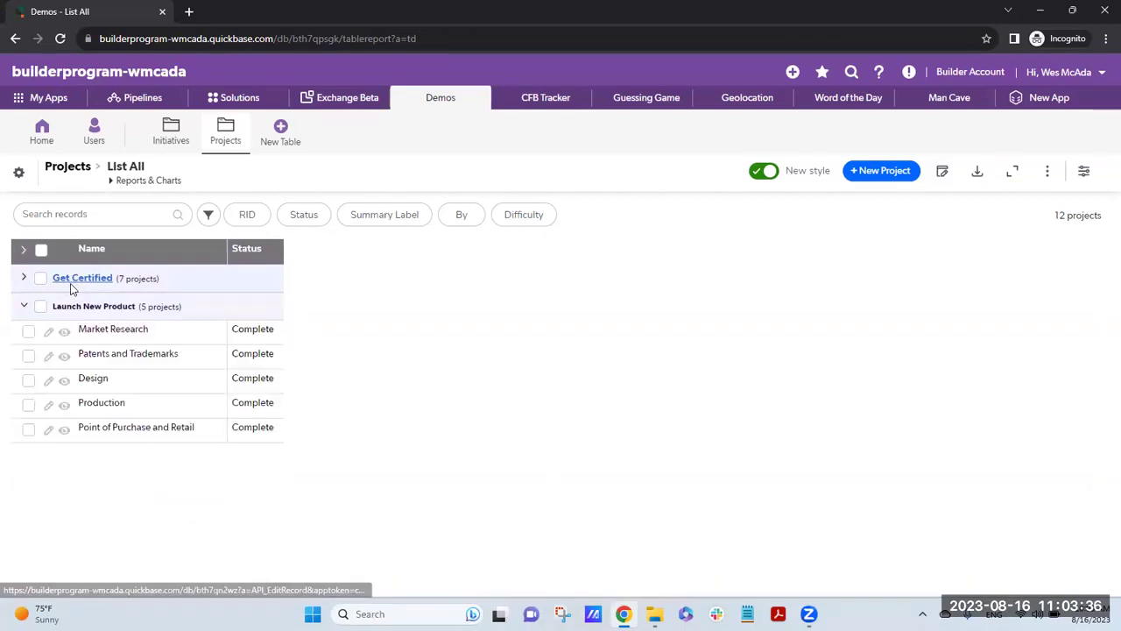
pyautogui.click(72, 281)
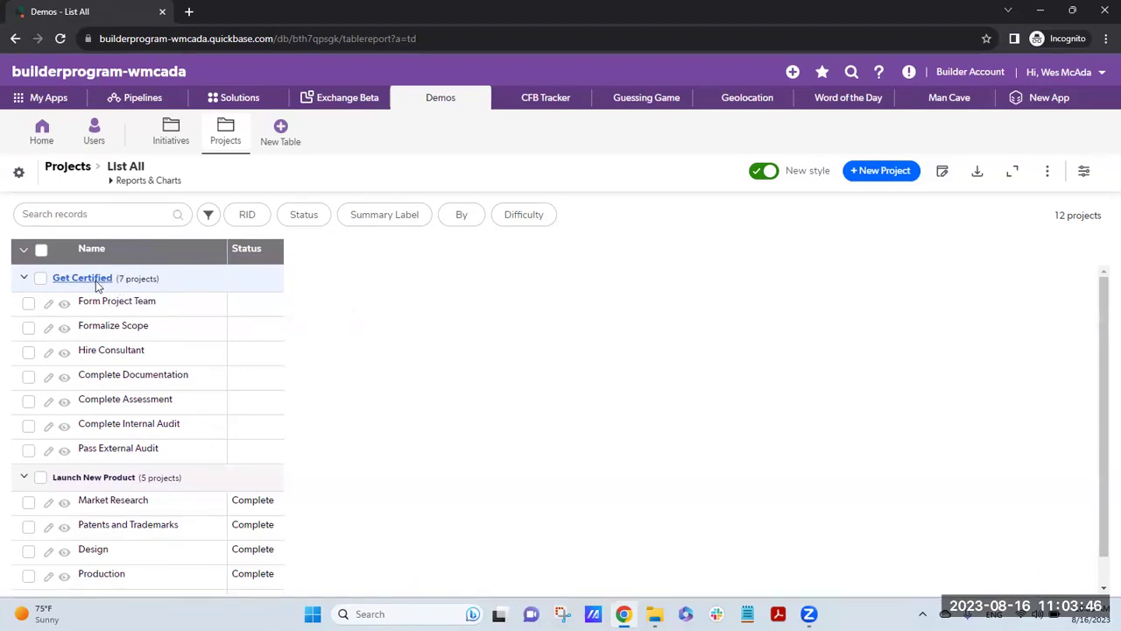
pyautogui.rightClick(94, 284)
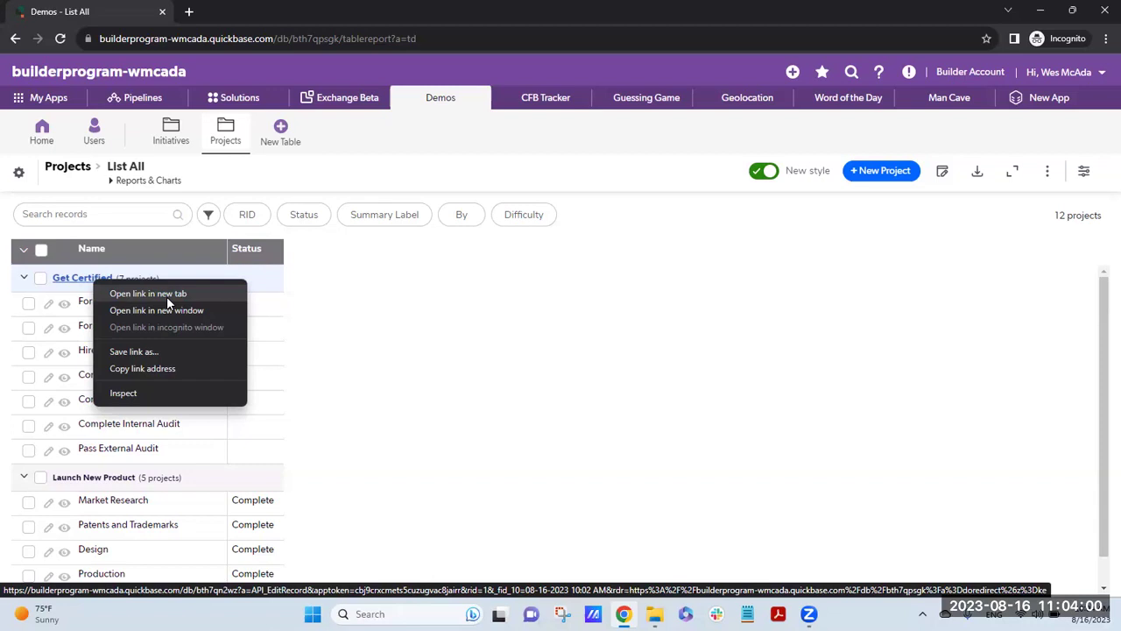
pyautogui.click(383, 259)
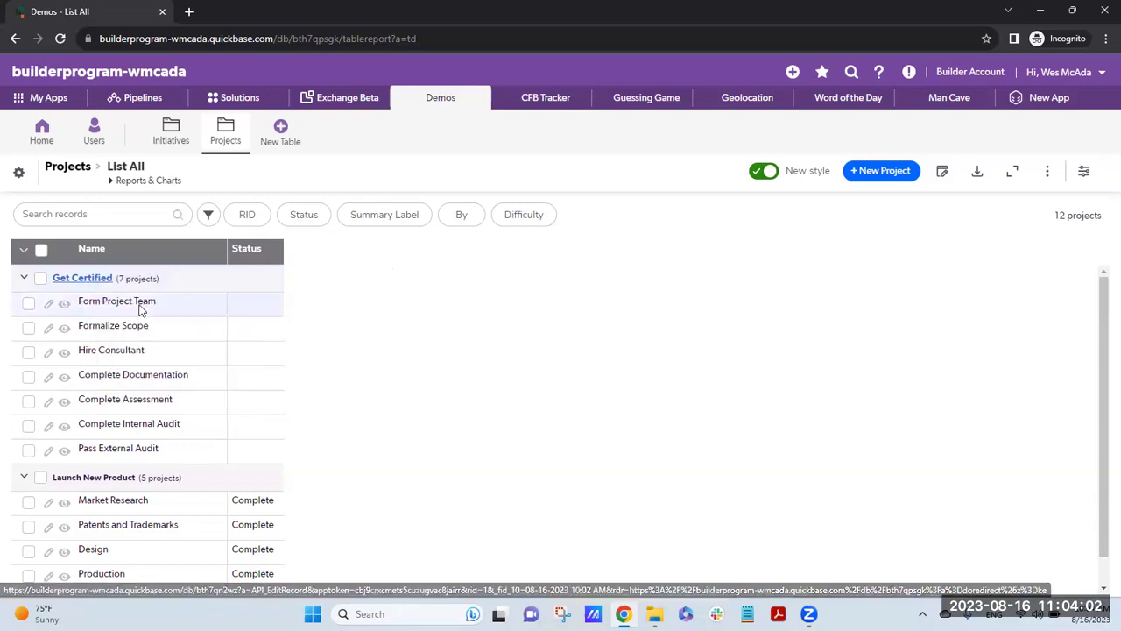
pyautogui.click(97, 285)
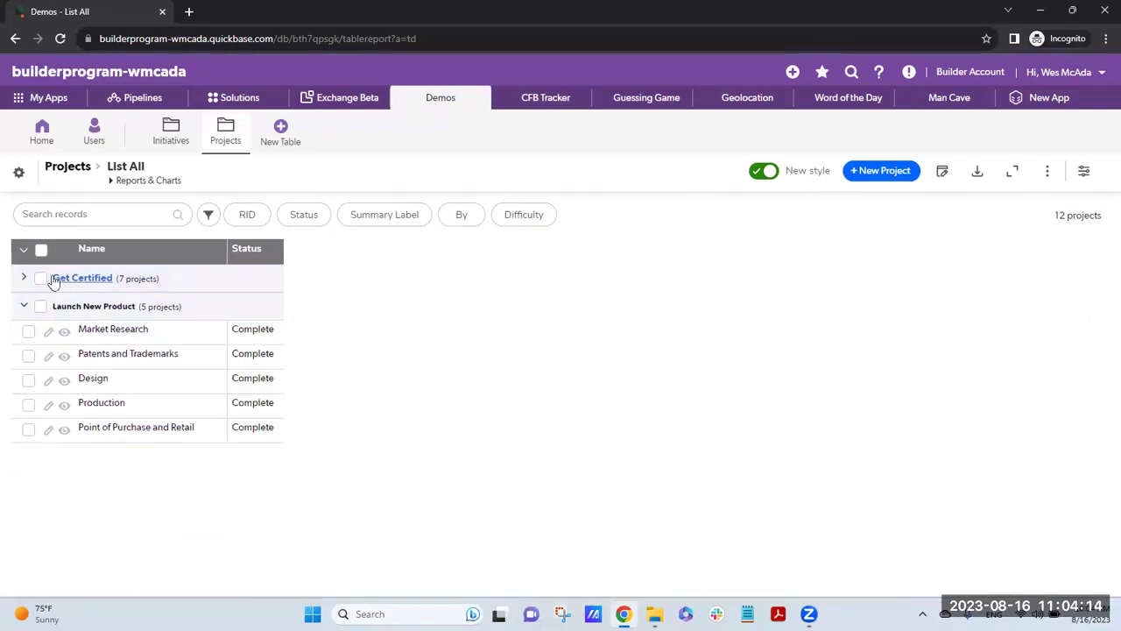
pyautogui.click(100, 280)
# Open the Get Certified group's link in a new browser tab and switch to that tab
pyautogui.rightClick(99, 281)
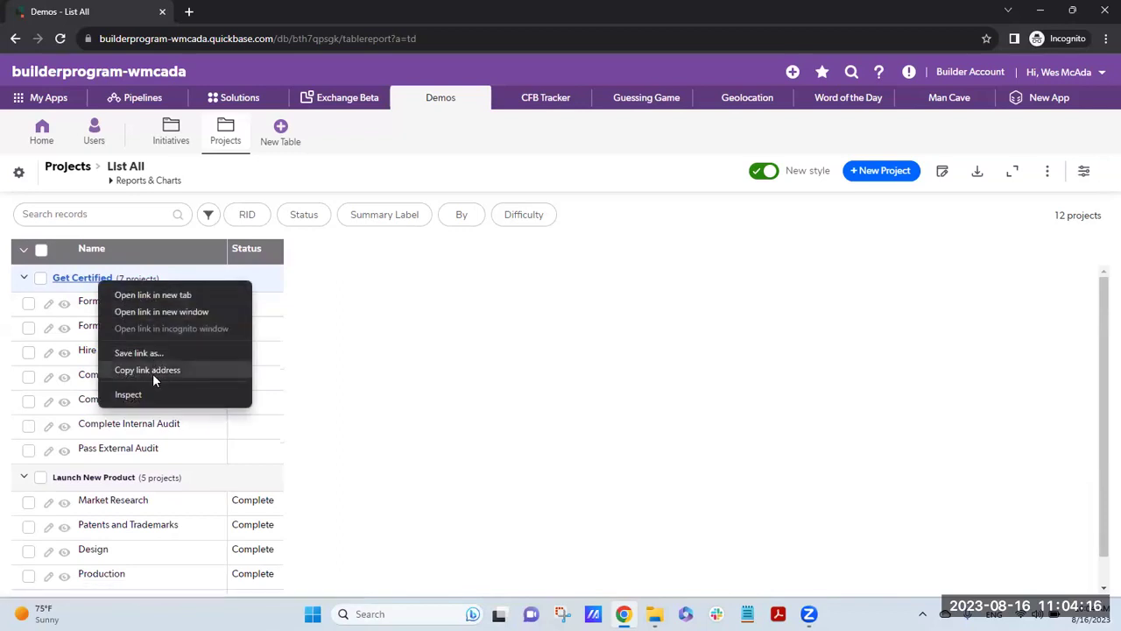
pyautogui.click(151, 296)
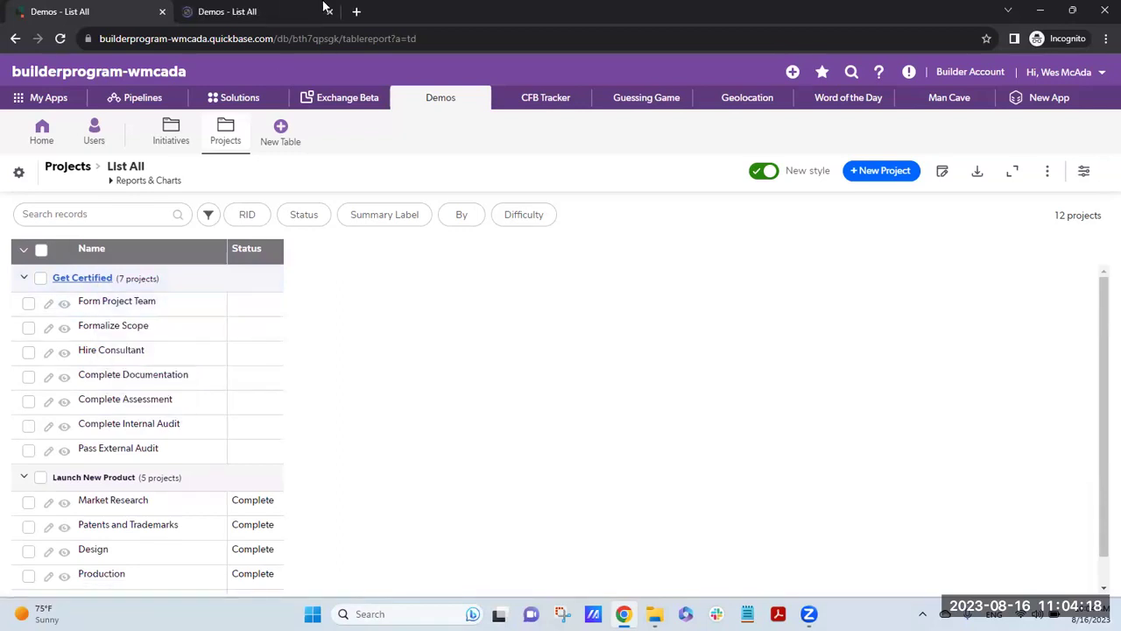
pyautogui.click(288, 15)
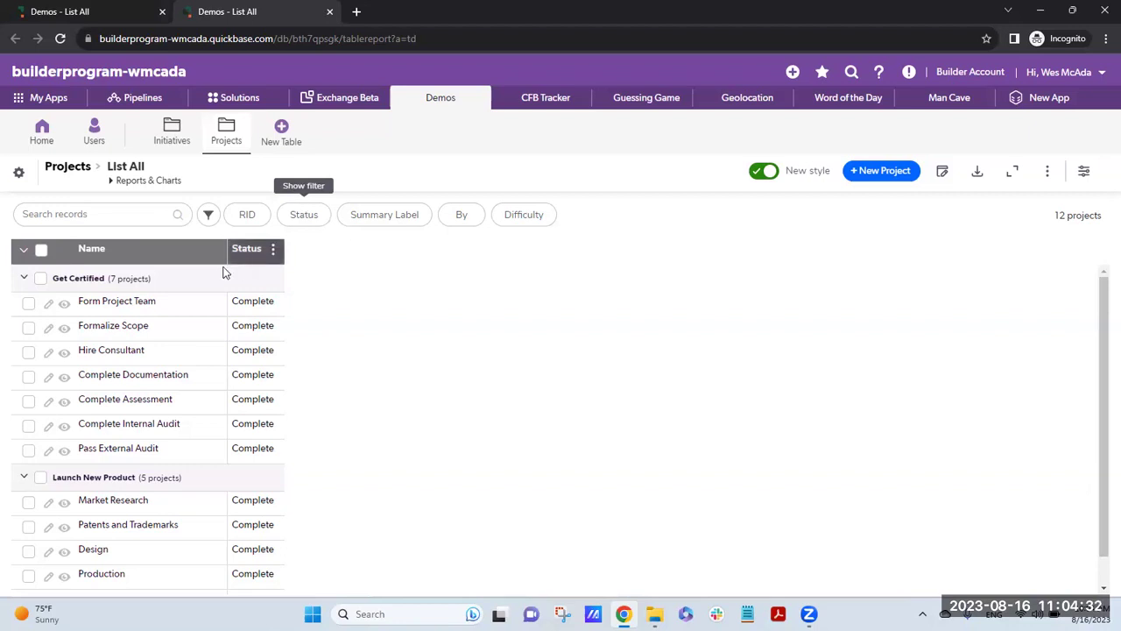
# Check the Get Certified group label and the Status values of the projects in both initiative groups
pyautogui.moveTo(53, 282); pyautogui.dragTo(98, 284)
pyautogui.click(98, 284)
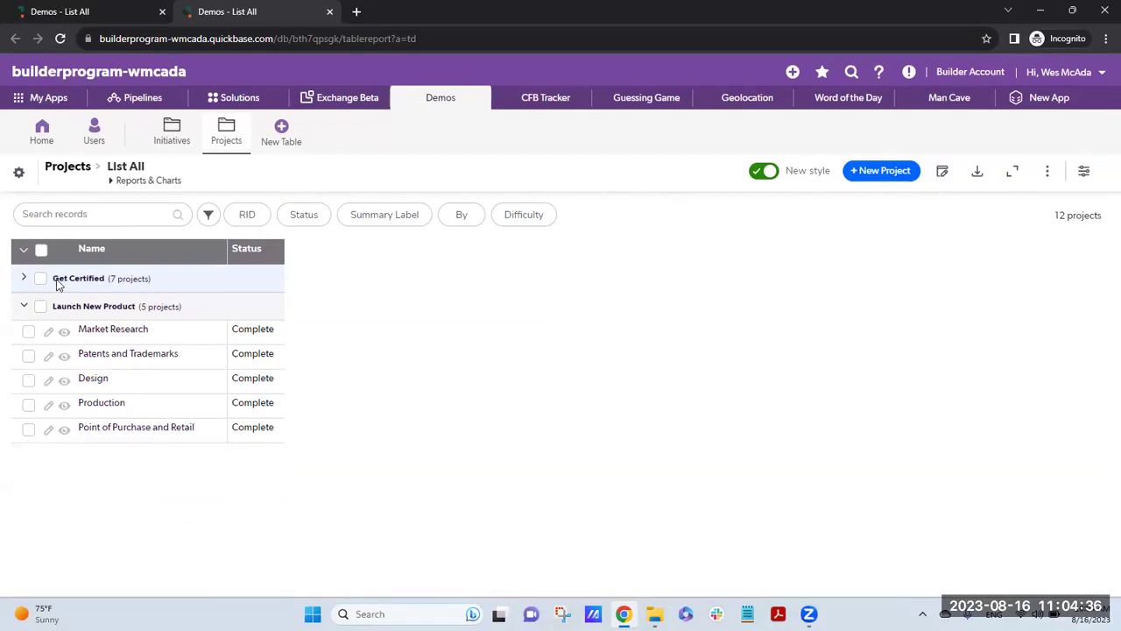
pyautogui.click(23, 281)
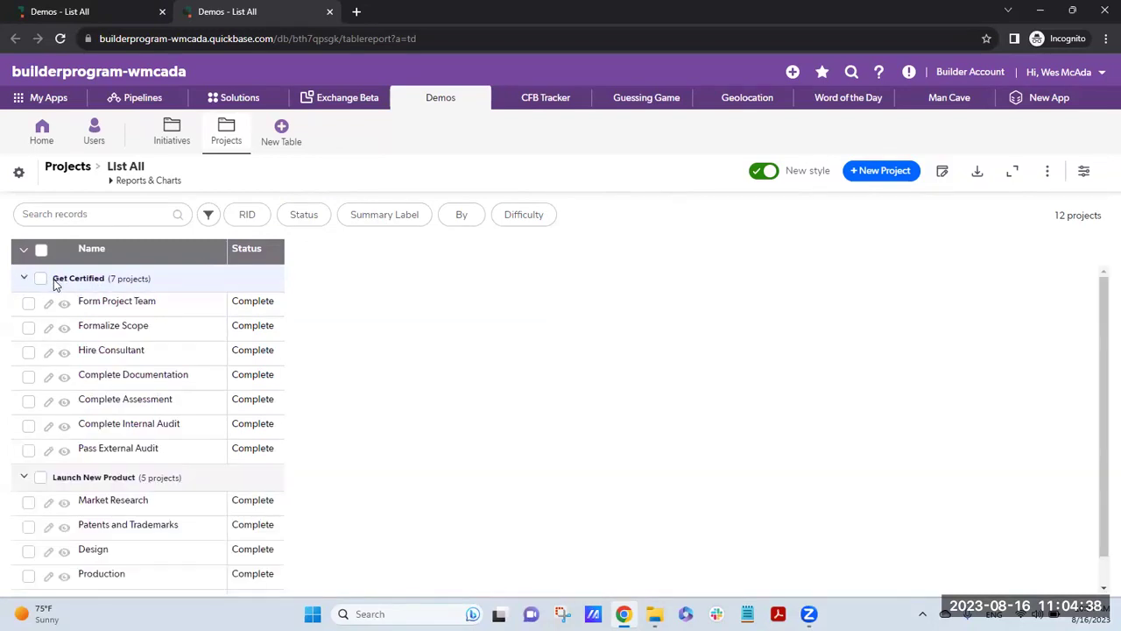
pyautogui.moveTo(55, 283); pyautogui.dragTo(100, 282)
pyautogui.click(101, 282)
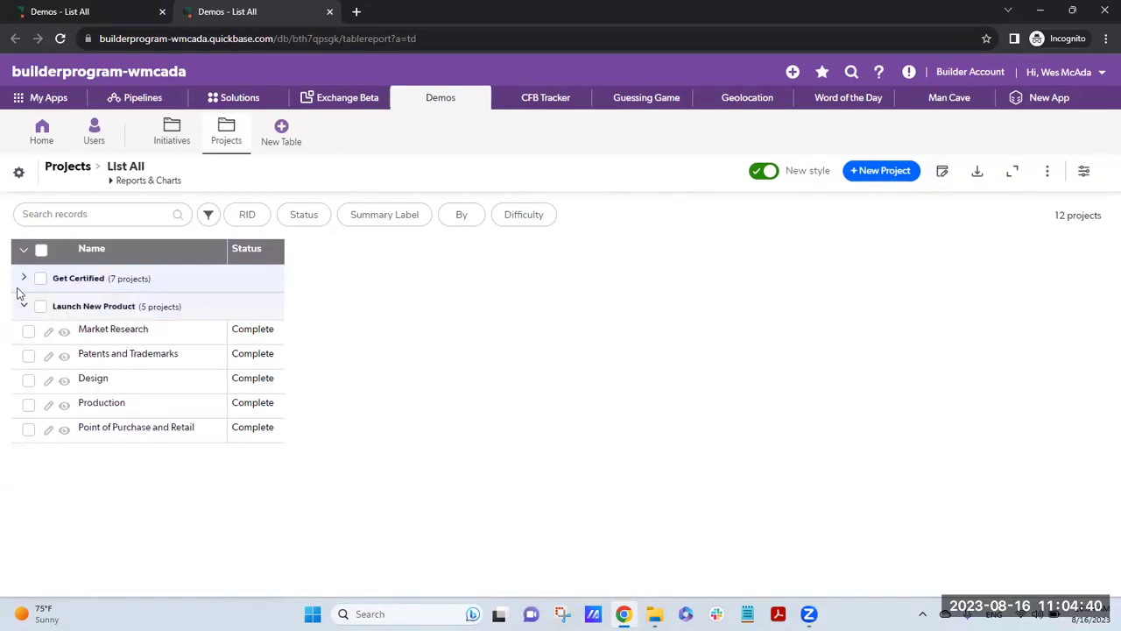
pyautogui.click(92, 278)
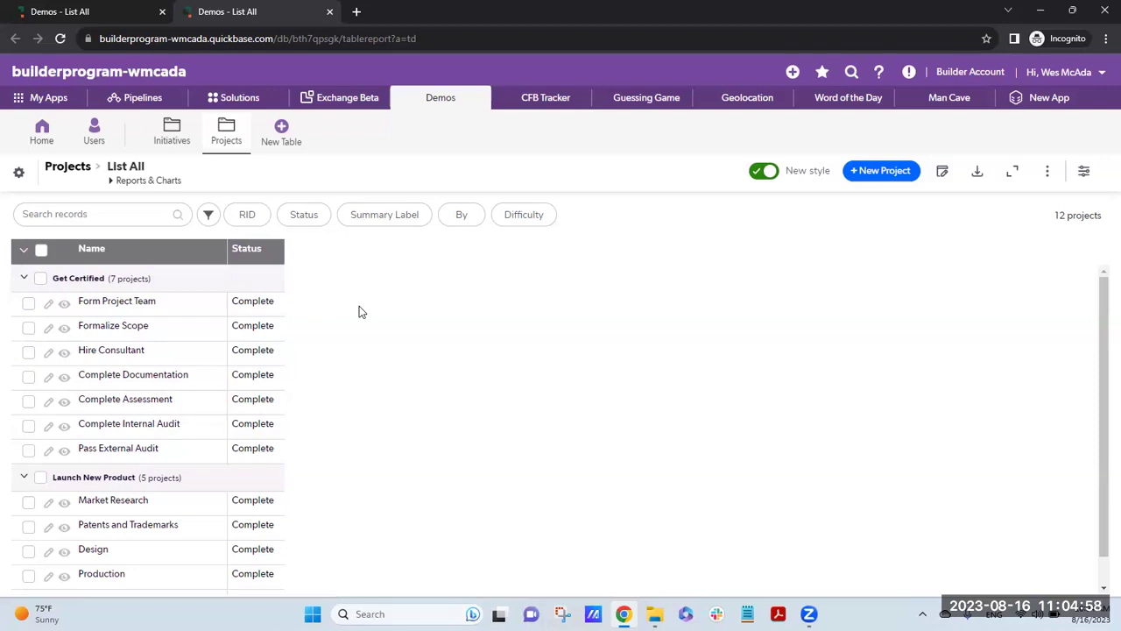
pyautogui.scroll(-1, 359, 311)
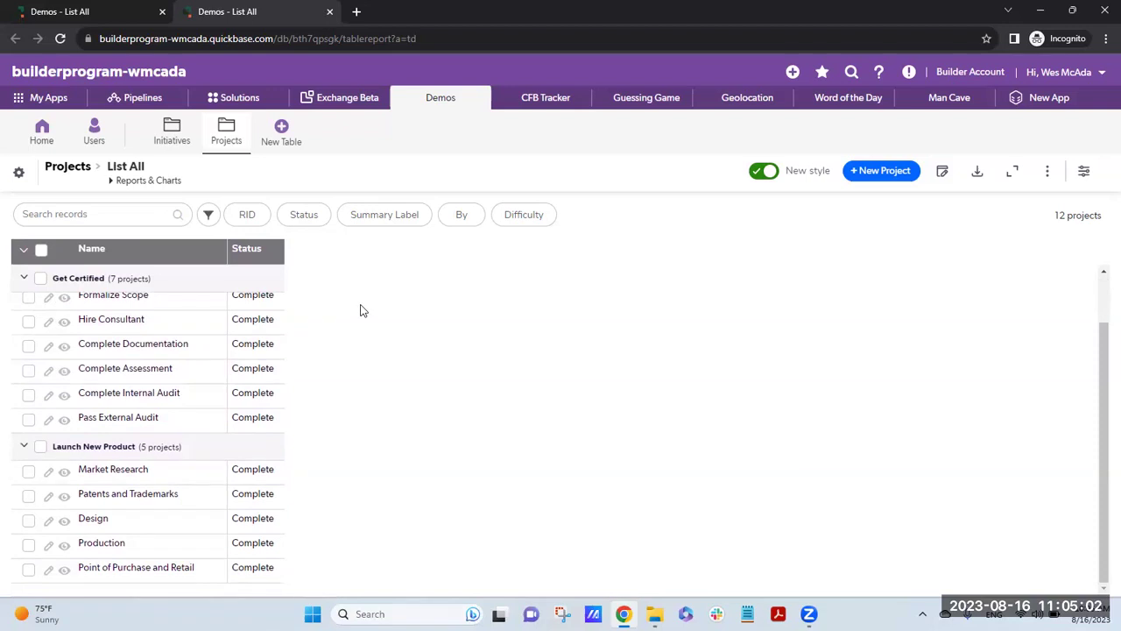
pyautogui.scroll(1, 338, 338)
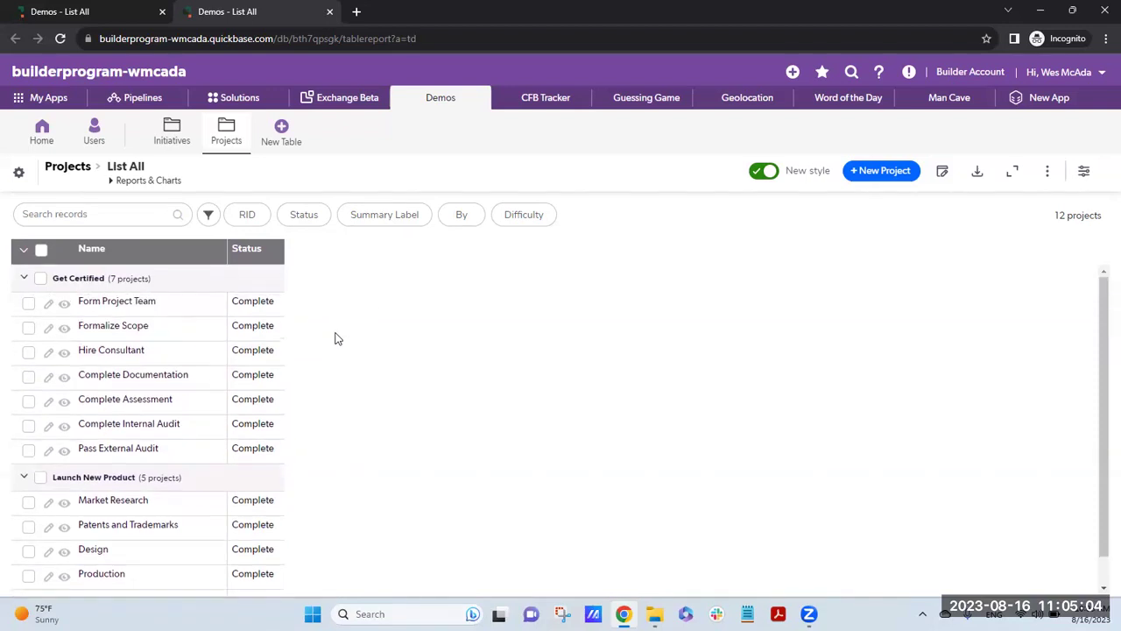
# Open the properties of the Summary Label field in the Projects table's settings
pyautogui.click(19, 173)
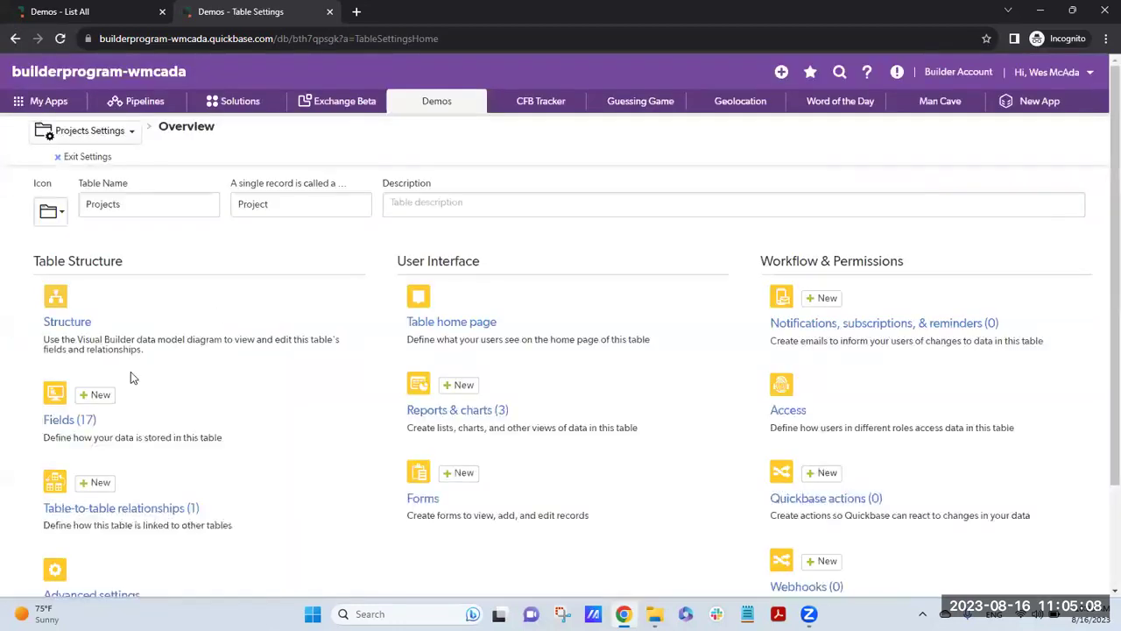
pyautogui.click(84, 424)
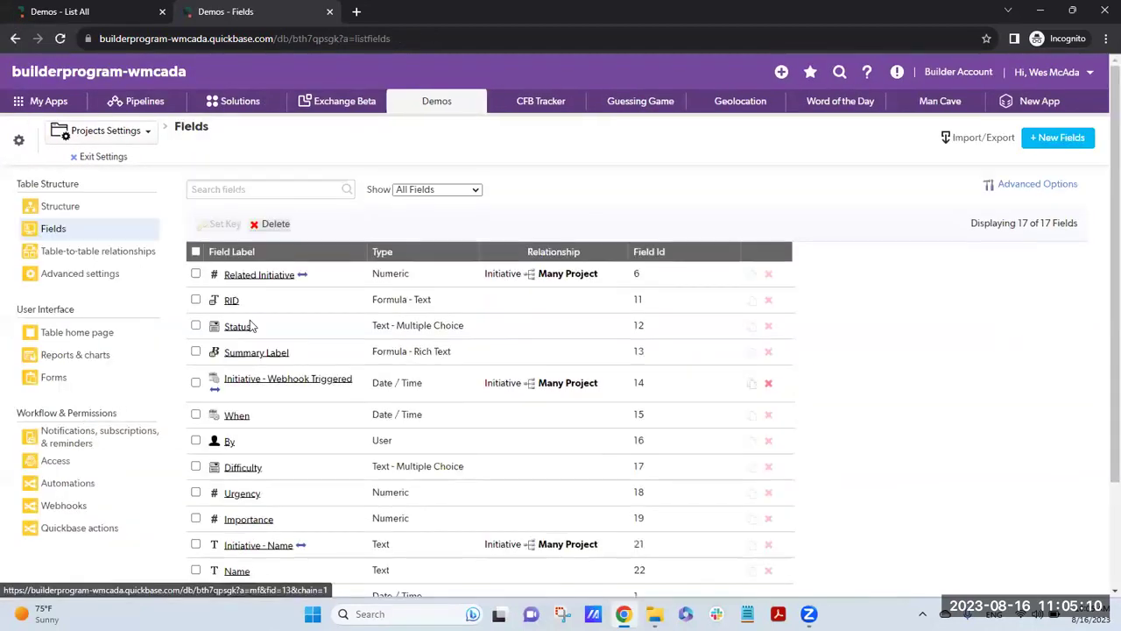
pyautogui.click(263, 352)
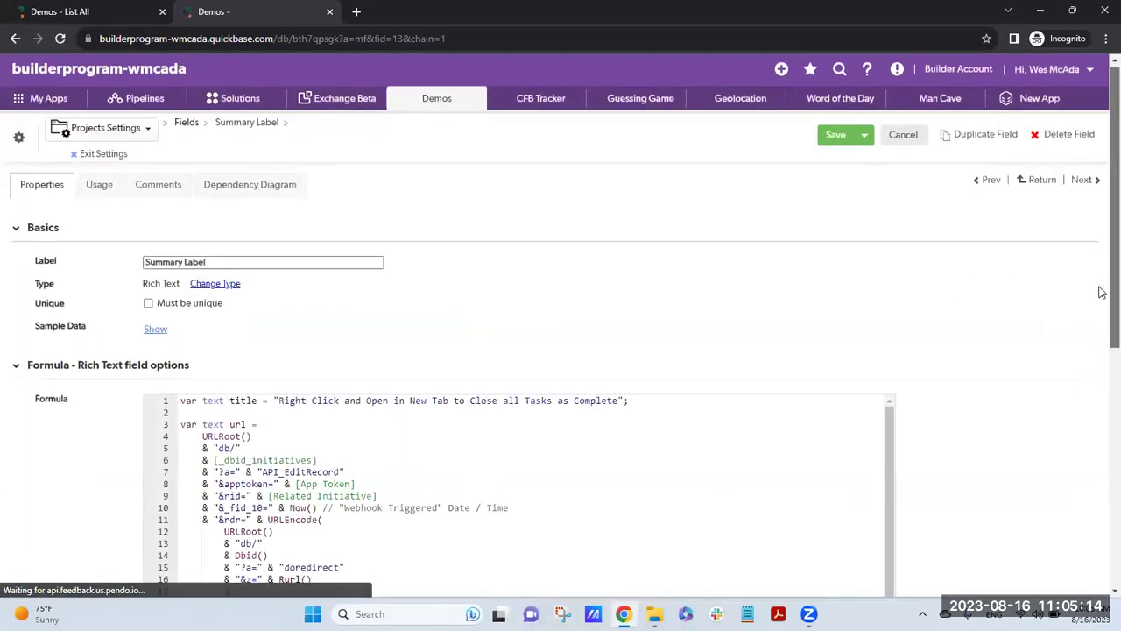
# Enlarge the Summary Label formula editor enough to show the entire formula down to the closing If statement
pyautogui.scroll(-2, 1102, 359)
pyautogui.scroll(-2, 1102, 359)
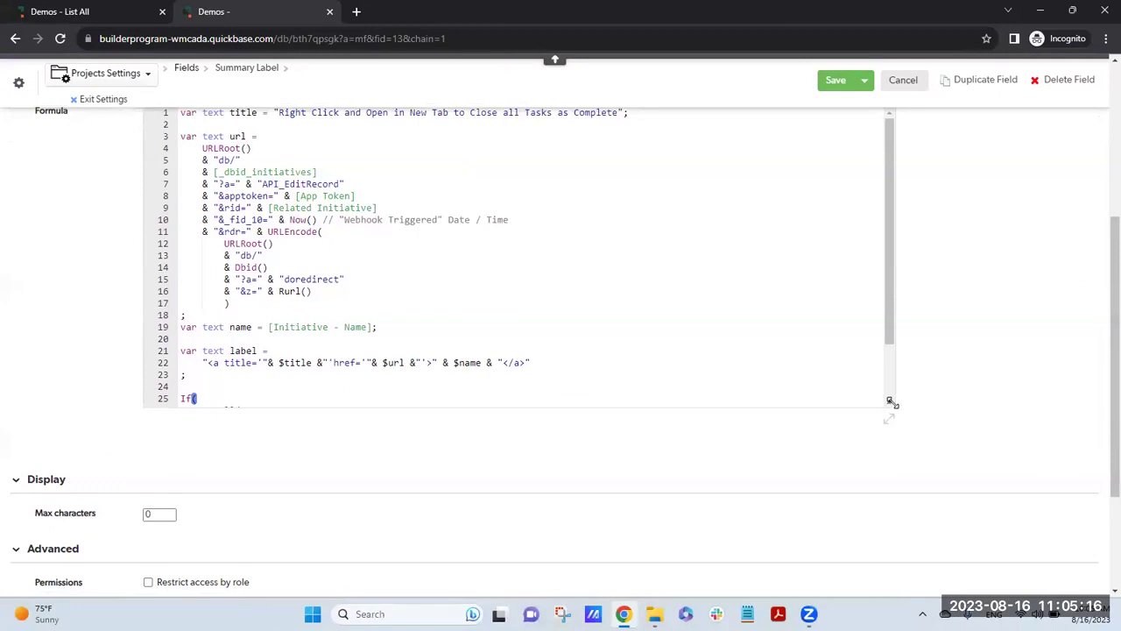
pyautogui.moveTo(889, 418); pyautogui.dragTo(925, 446)
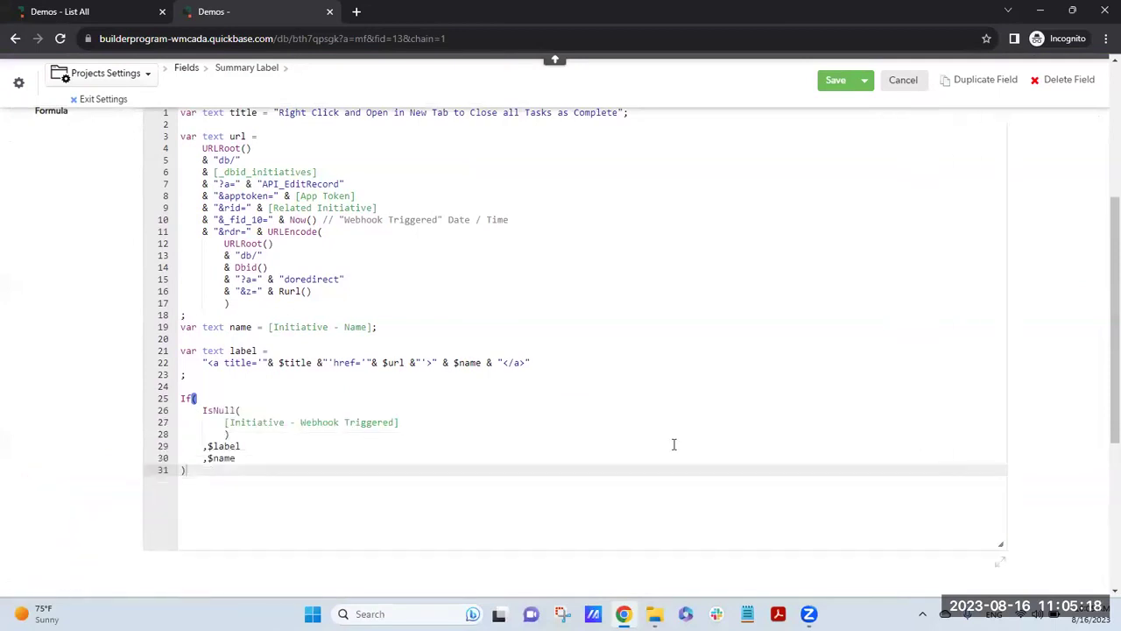
pyautogui.scroll(1, 473, 315)
# Examine the formula's title and url variables, including the API_EditRecord call, the _fid_10 parameter and the URL-encoded rdr redirect
pyautogui.moveTo(230, 183); pyautogui.dragTo(647, 182)
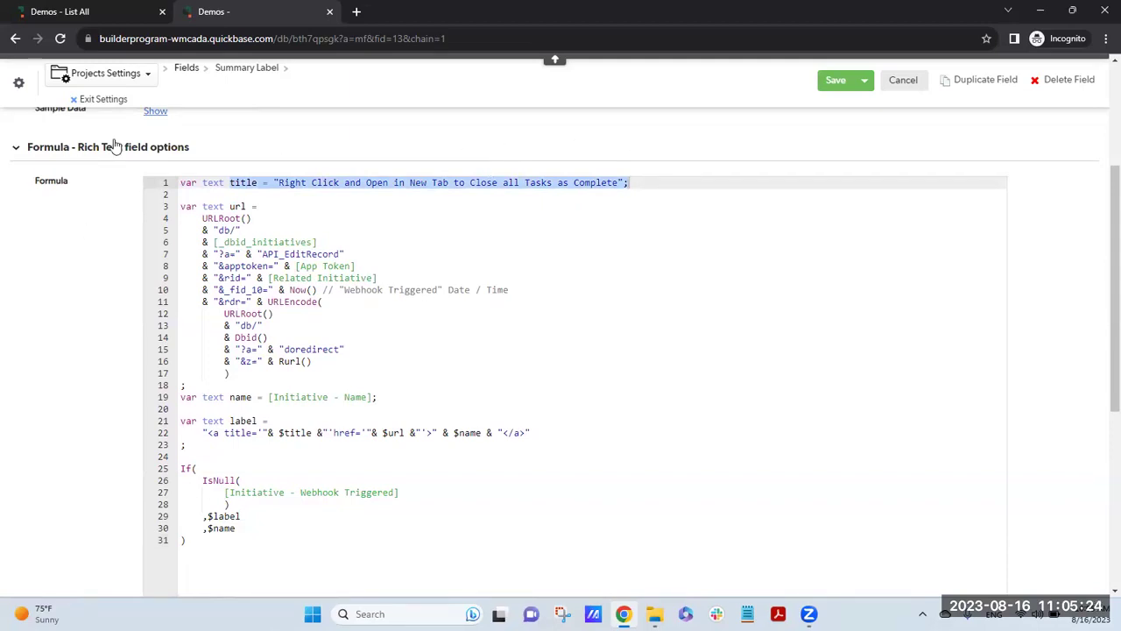
pyautogui.click(201, 182)
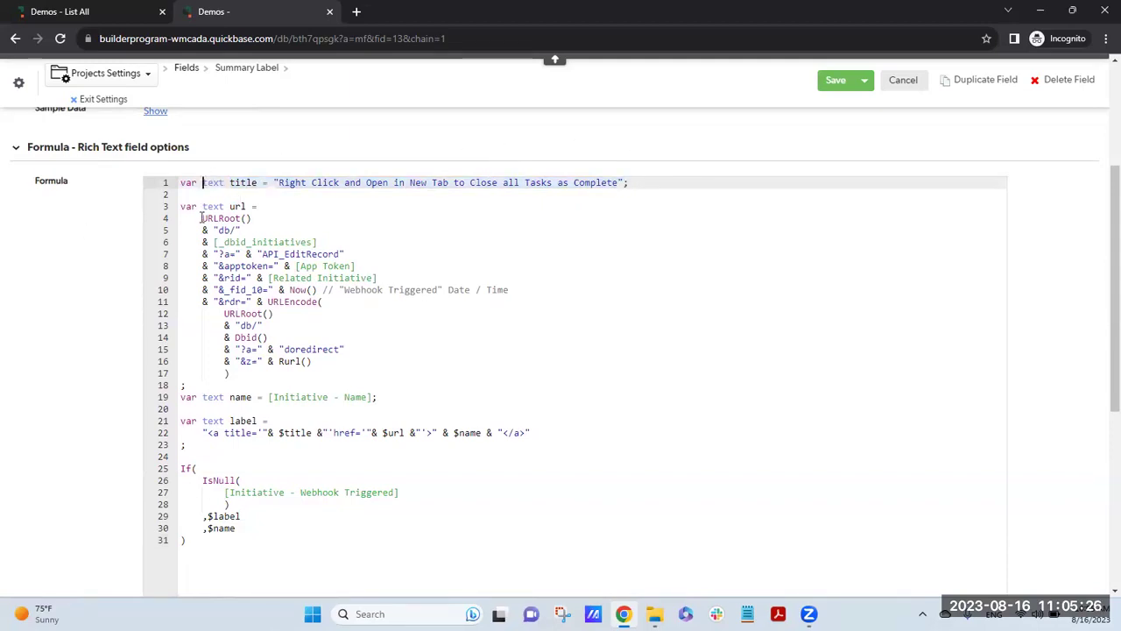
pyautogui.moveTo(200, 219); pyautogui.dragTo(394, 274)
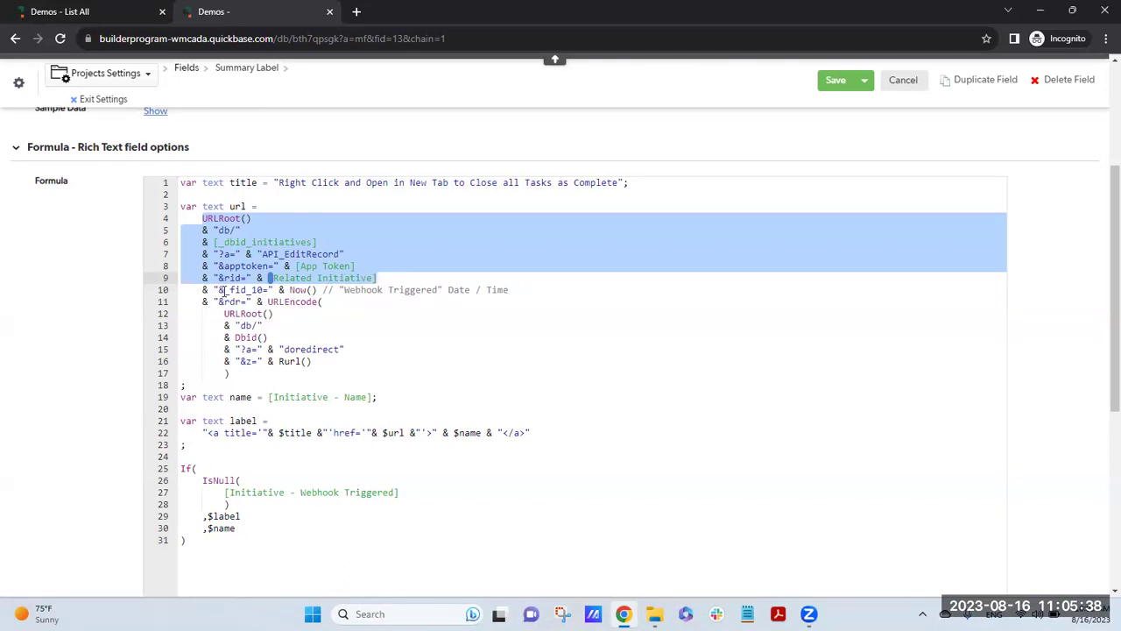
pyautogui.moveTo(222, 291); pyautogui.dragTo(270, 289)
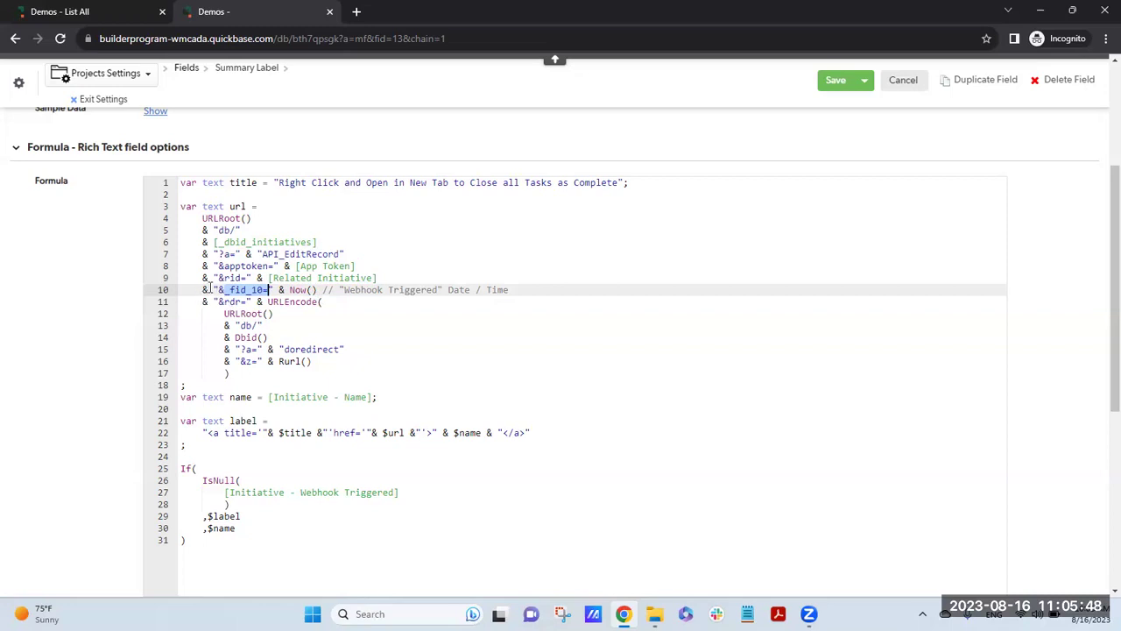
pyautogui.moveTo(215, 302); pyautogui.dragTo(374, 374)
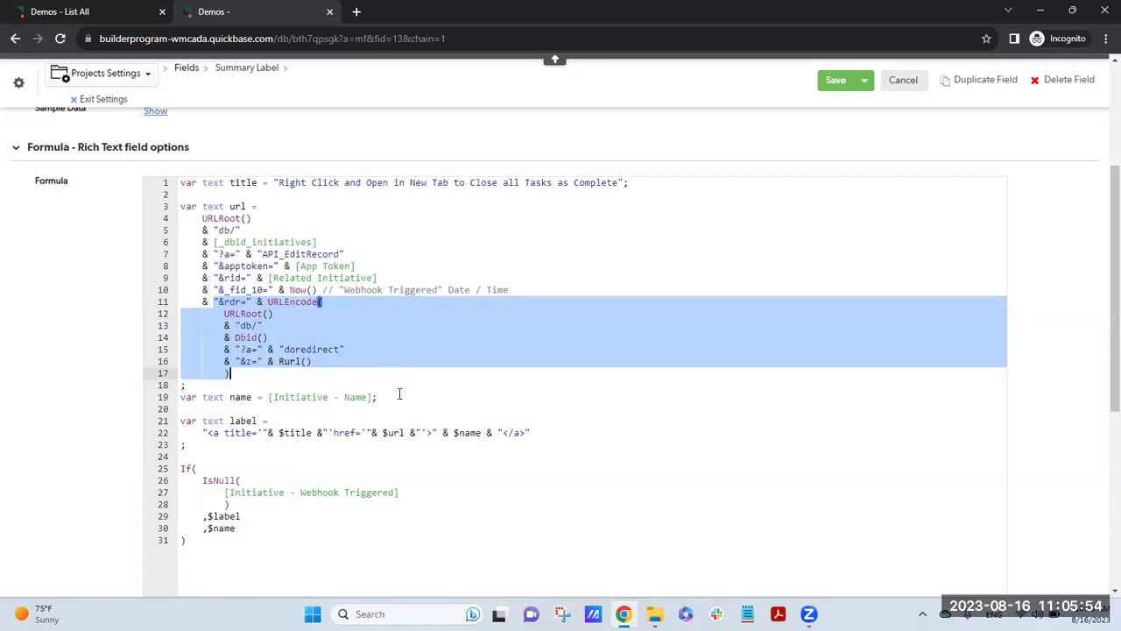
pyautogui.click(399, 395)
# Examine the name variable and how the label variable builds an HTML link from $title, $url and $name
pyautogui.moveTo(271, 396); pyautogui.dragTo(372, 397)
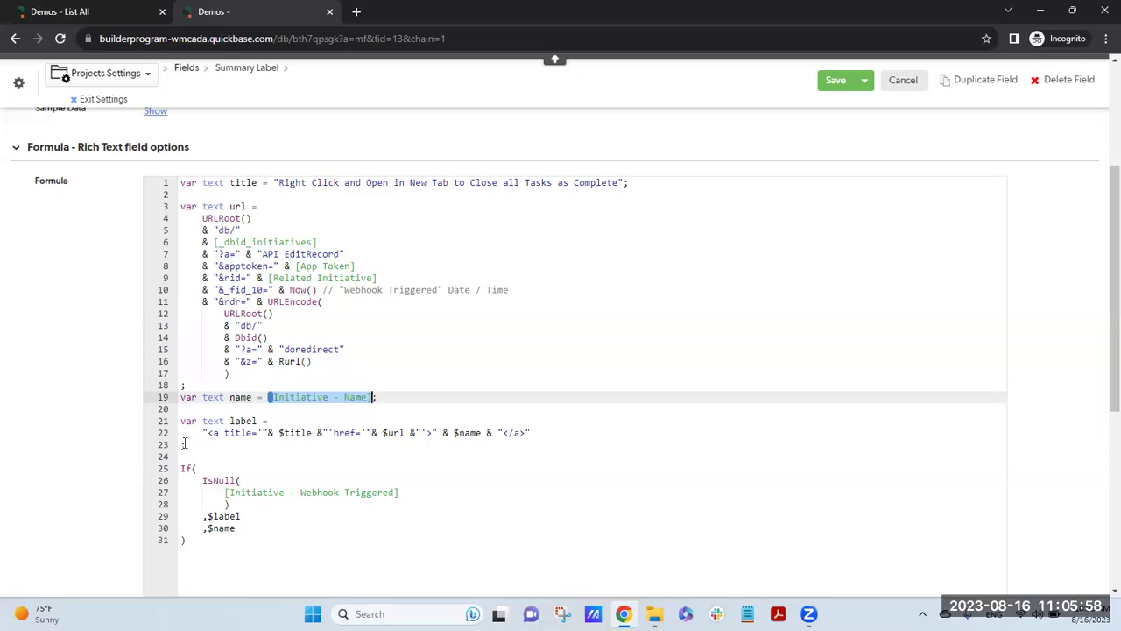
pyautogui.moveTo(203, 432); pyautogui.dragTo(530, 433)
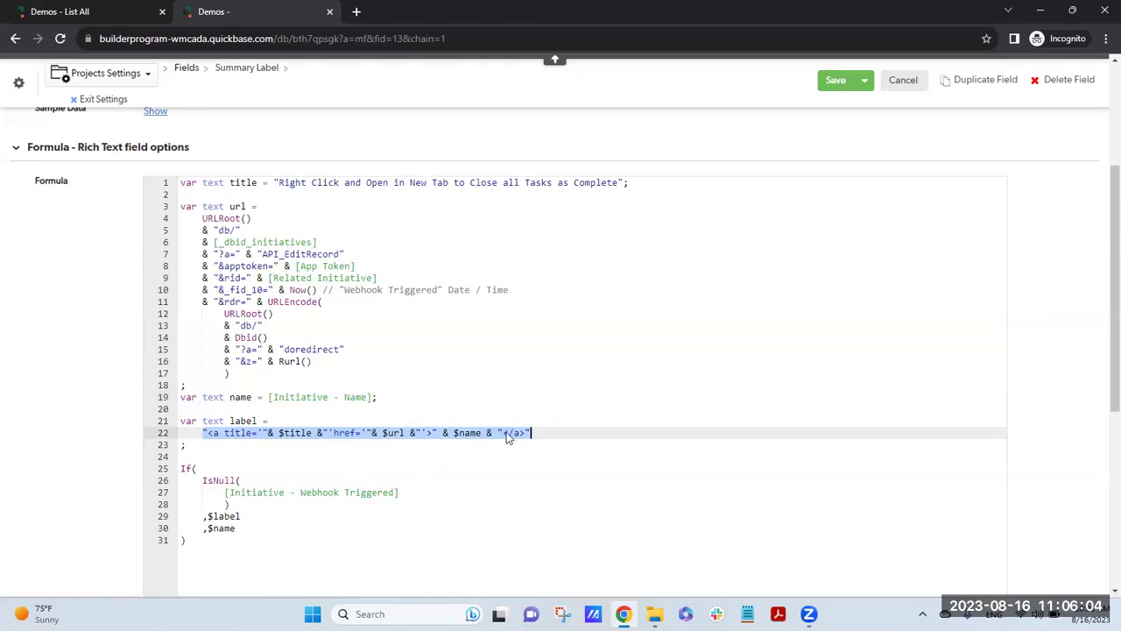
pyautogui.click(530, 418)
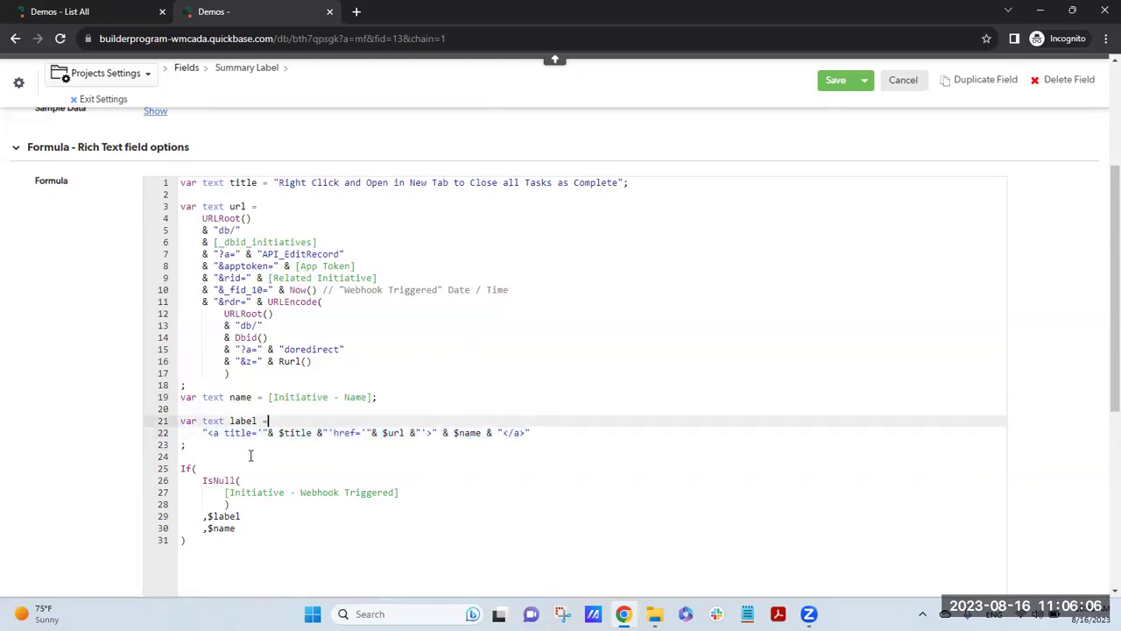
pyautogui.doubleClick(313, 432)
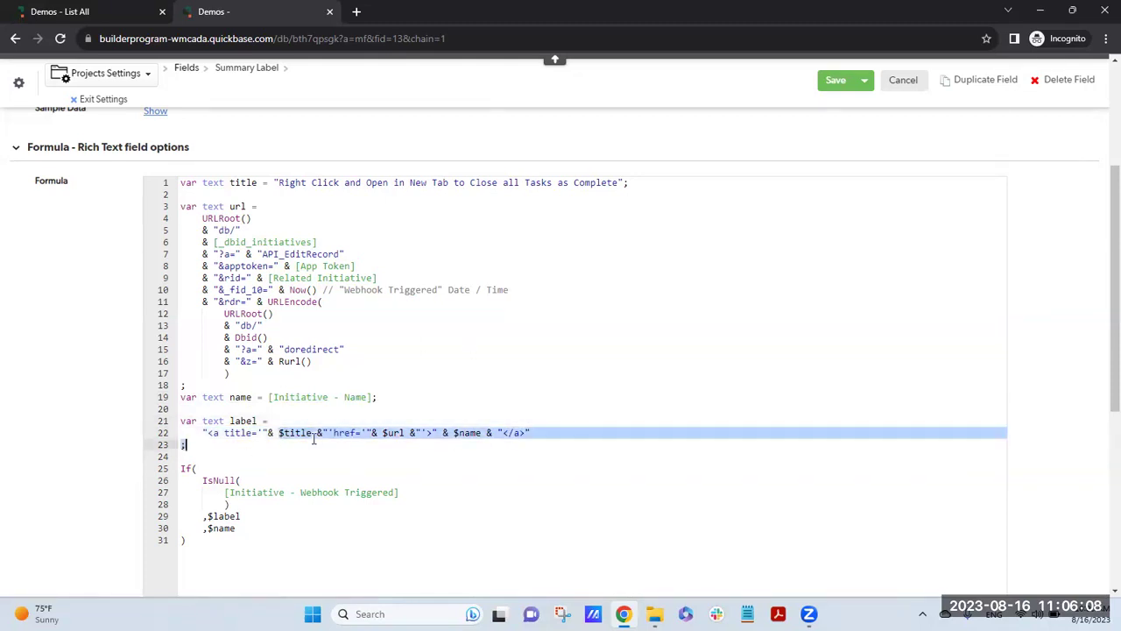
pyautogui.doubleClick(387, 433)
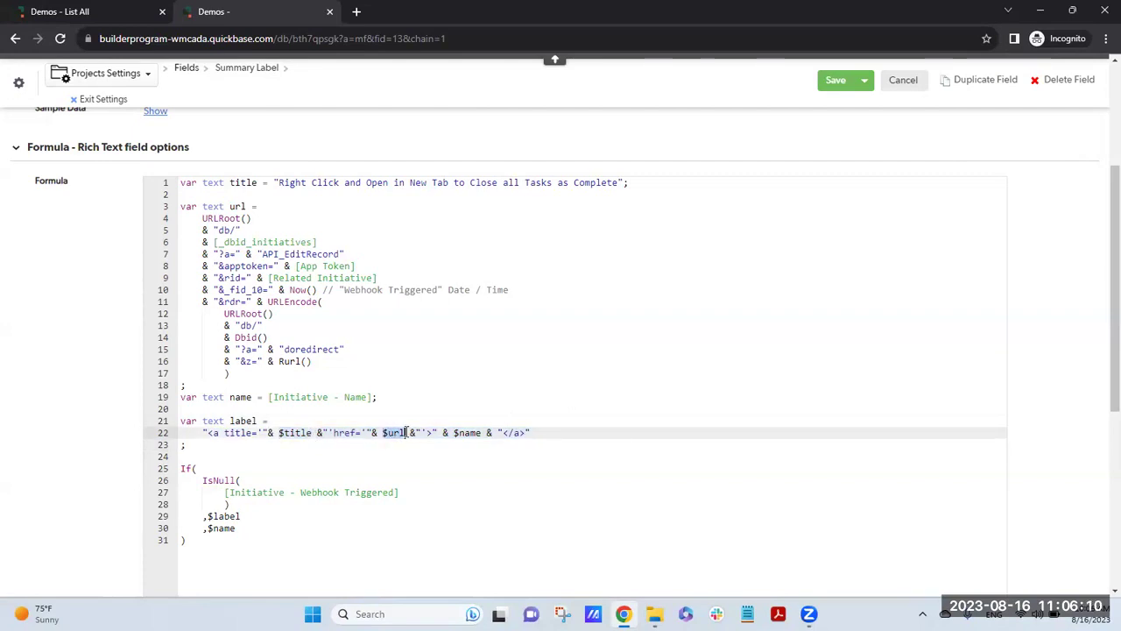
pyautogui.doubleClick(457, 433)
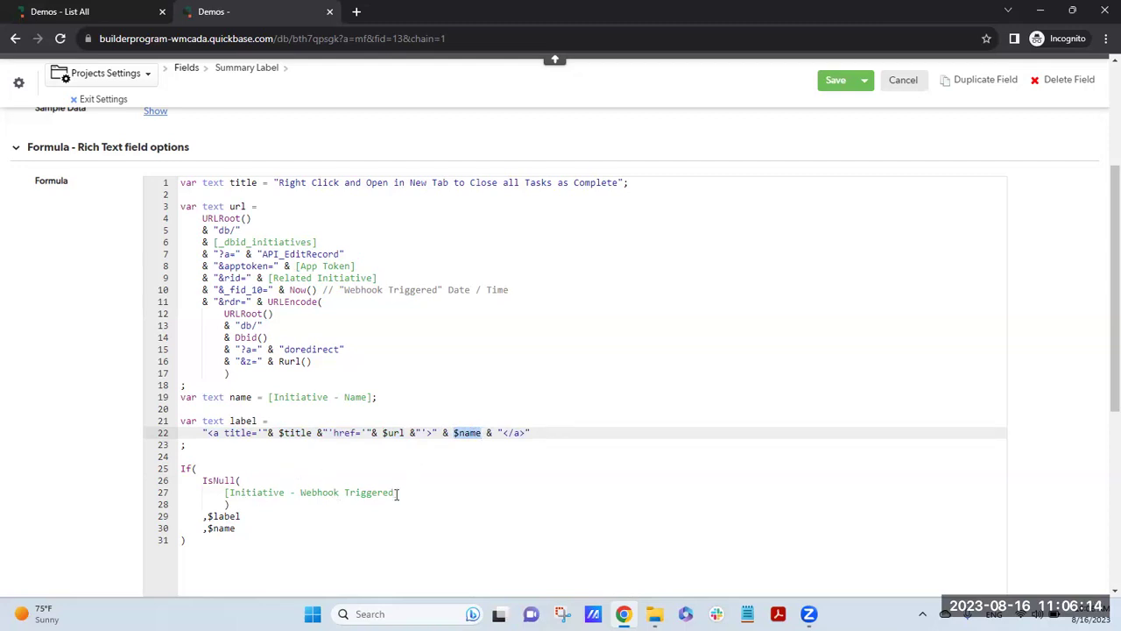
# Examine the closing If statement, which tests IsNull on [Initiative - Webhook Triggered] to choose between $label and $name, alongside the definitions it uses
pyautogui.moveTo(202, 480); pyautogui.dragTo(282, 500)
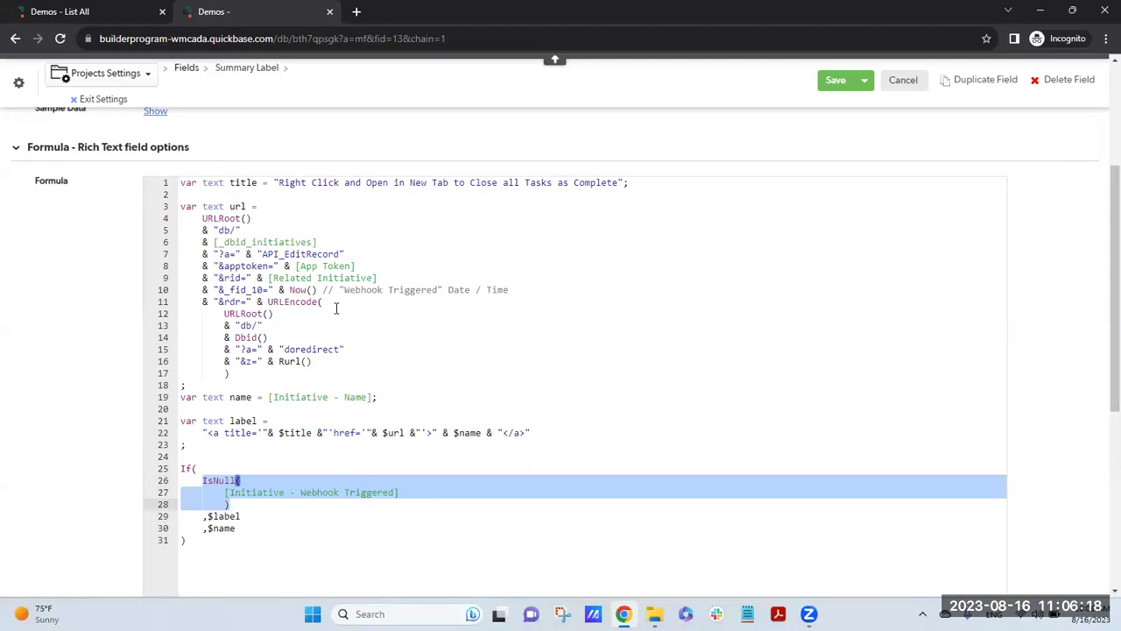
pyautogui.moveTo(343, 290); pyautogui.dragTo(433, 295)
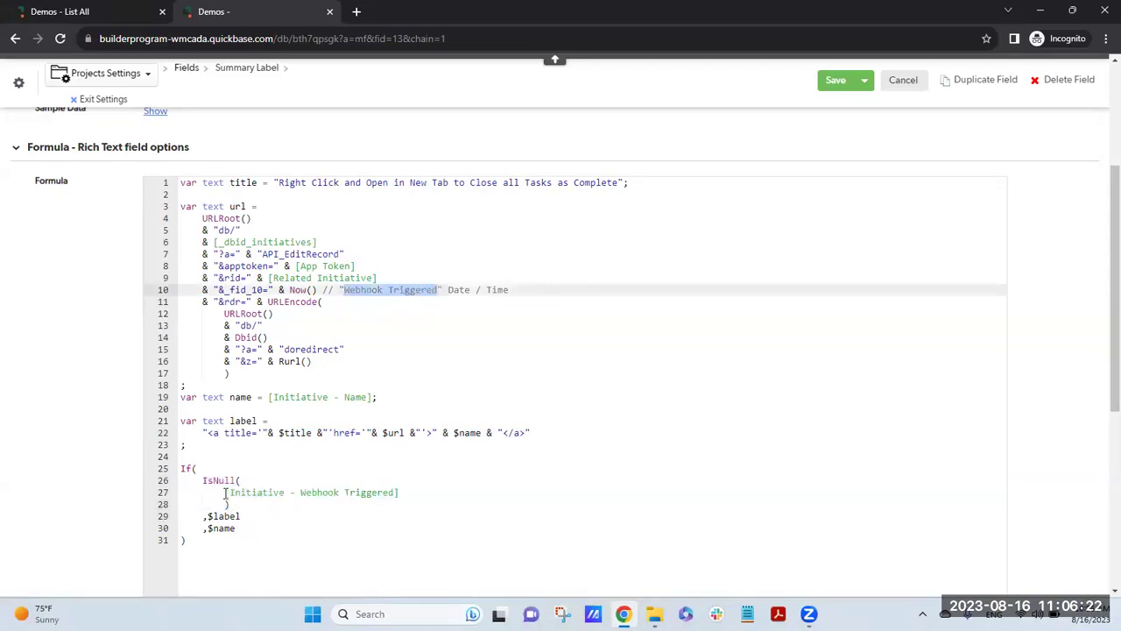
pyautogui.moveTo(230, 503); pyautogui.dragTo(355, 482)
pyautogui.doubleClick(381, 490)
pyautogui.moveTo(253, 516); pyautogui.dragTo(209, 515)
pyautogui.moveTo(267, 397); pyautogui.dragTo(378, 397)
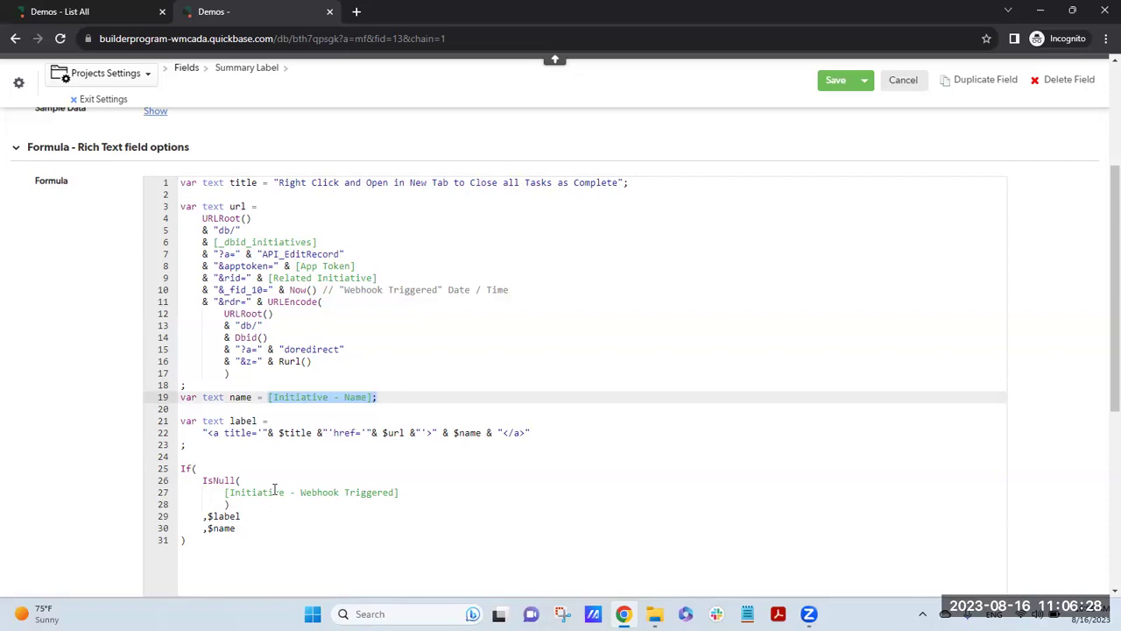
pyautogui.moveTo(257, 503); pyautogui.dragTo(202, 480)
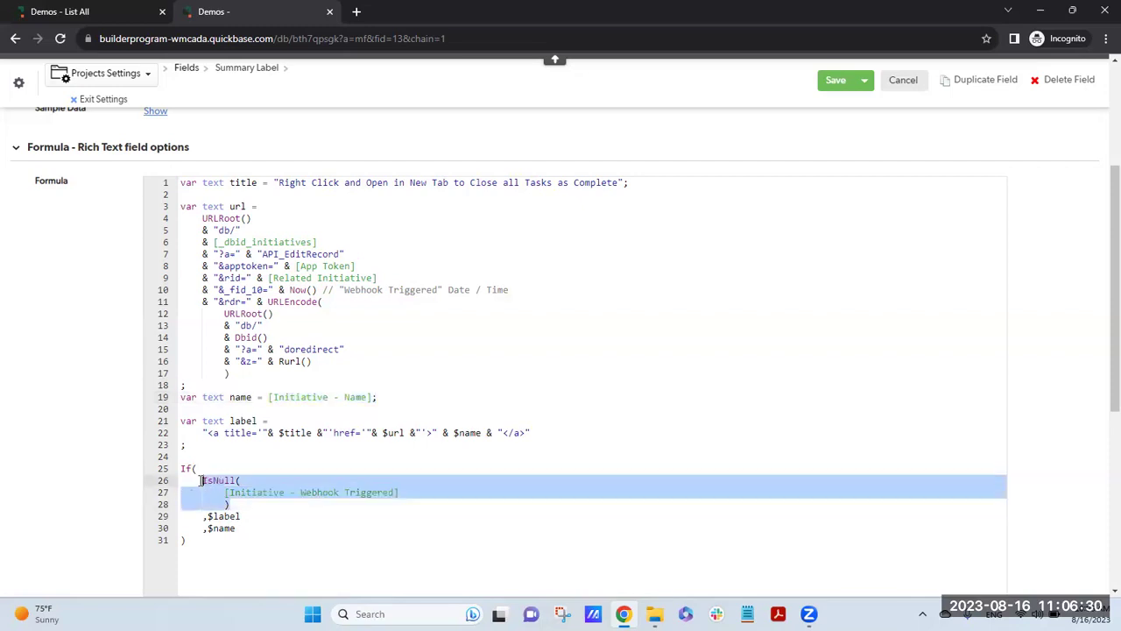
pyautogui.moveTo(203, 432); pyautogui.dragTo(539, 432)
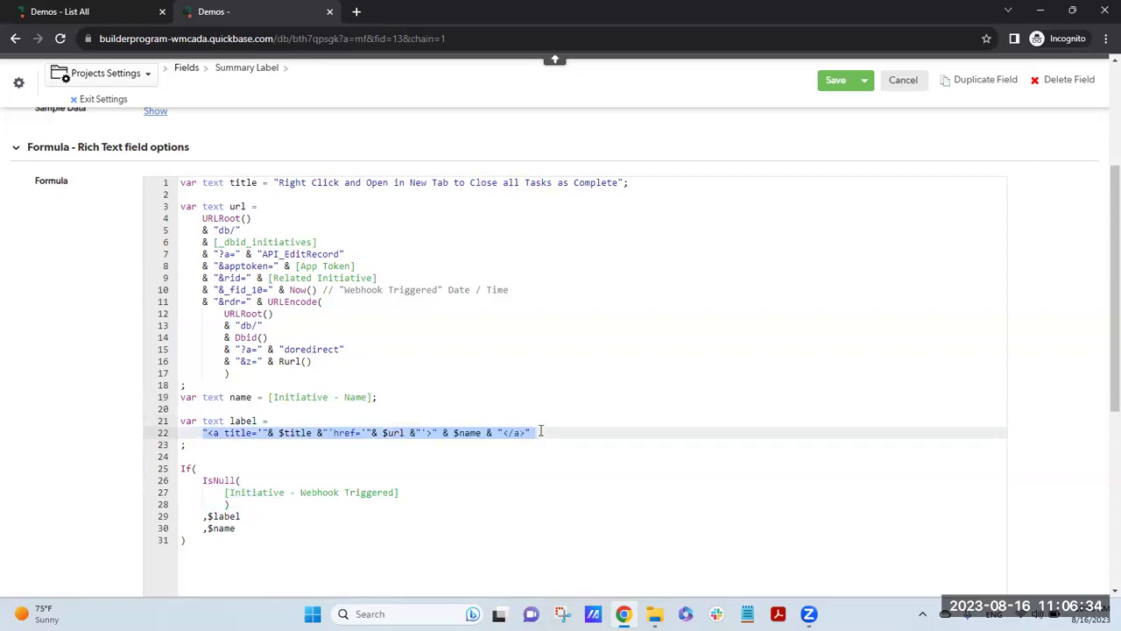
pyautogui.doubleClick(212, 529)
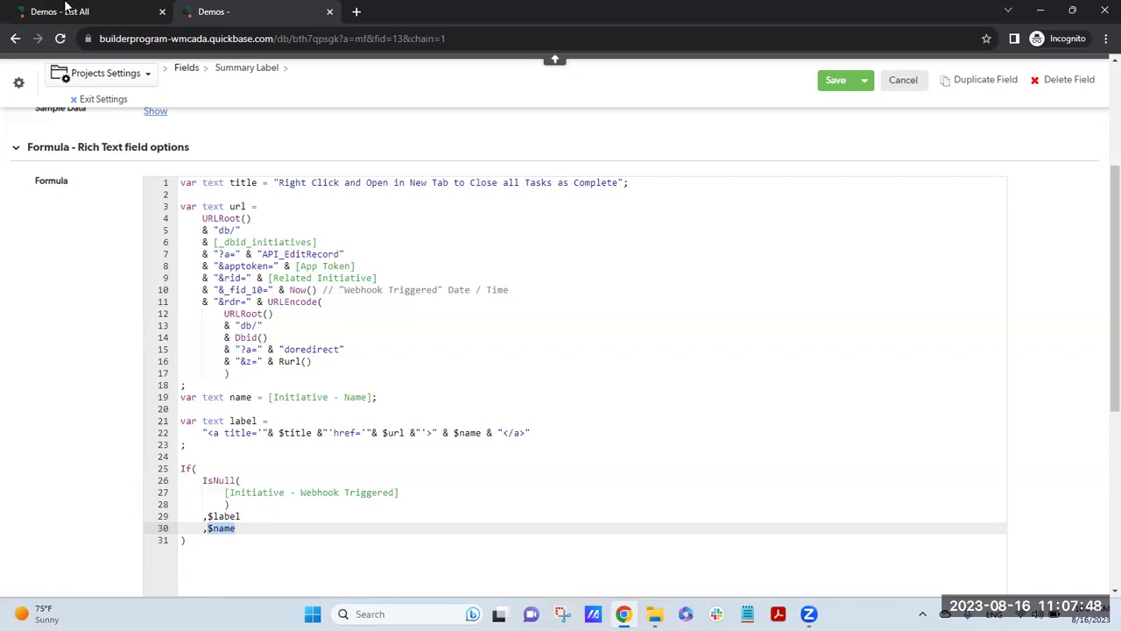
# Inspect the Get Certified group-header link in the Projects List All report and compare it with the formula's _fid_10 timestamp line
pyautogui.click(83, 12)
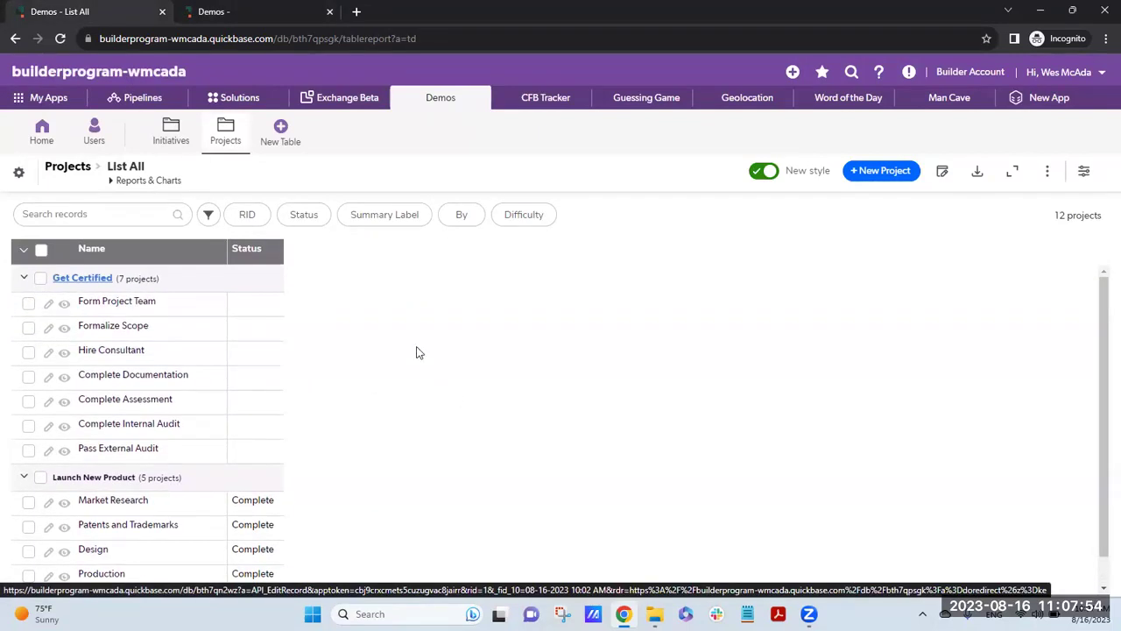
pyautogui.rightClick(85, 277)
pyautogui.click(449, 277)
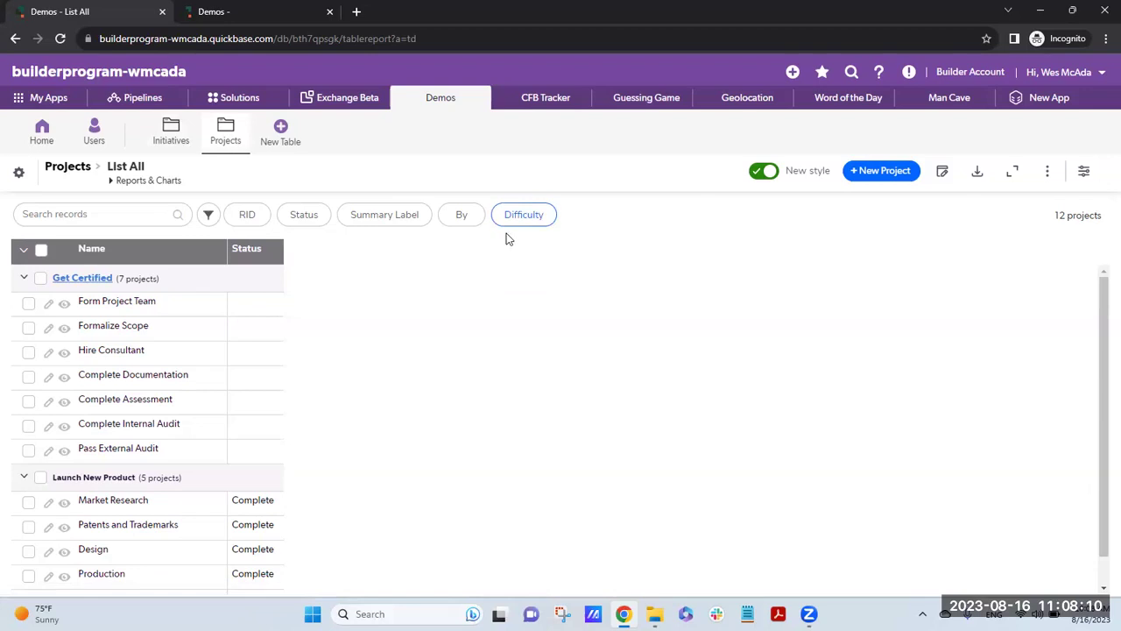
pyautogui.click(247, 18)
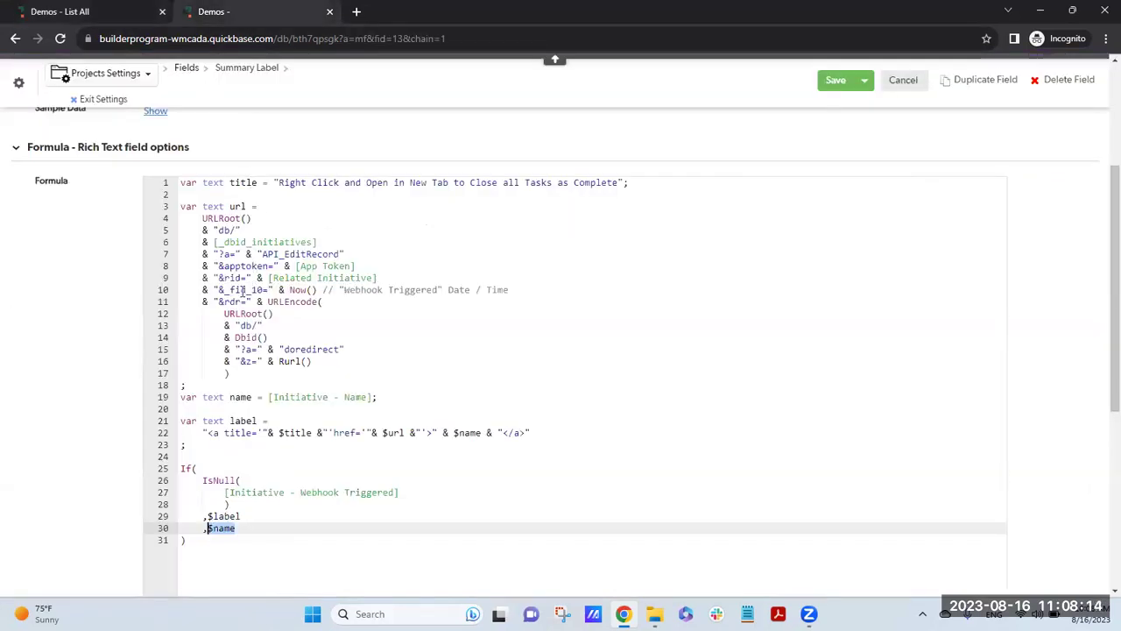
pyautogui.moveTo(204, 292); pyautogui.dragTo(532, 292)
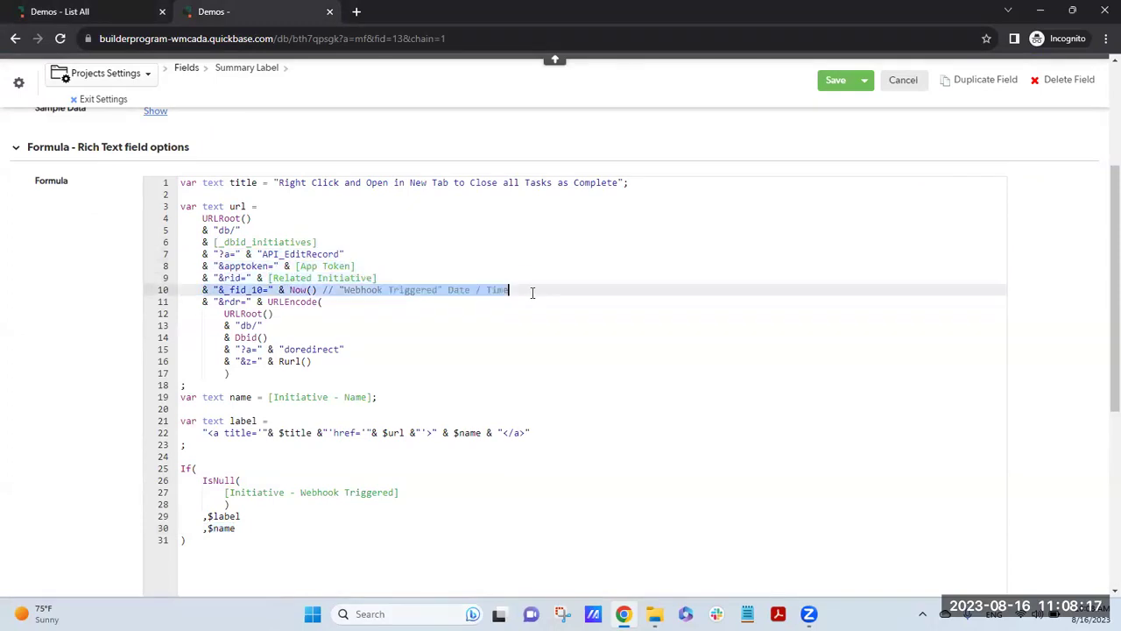
# Open the Market Research project record from the List All report and review its status, webhook and related initiative fields
pyautogui.click(121, 12)
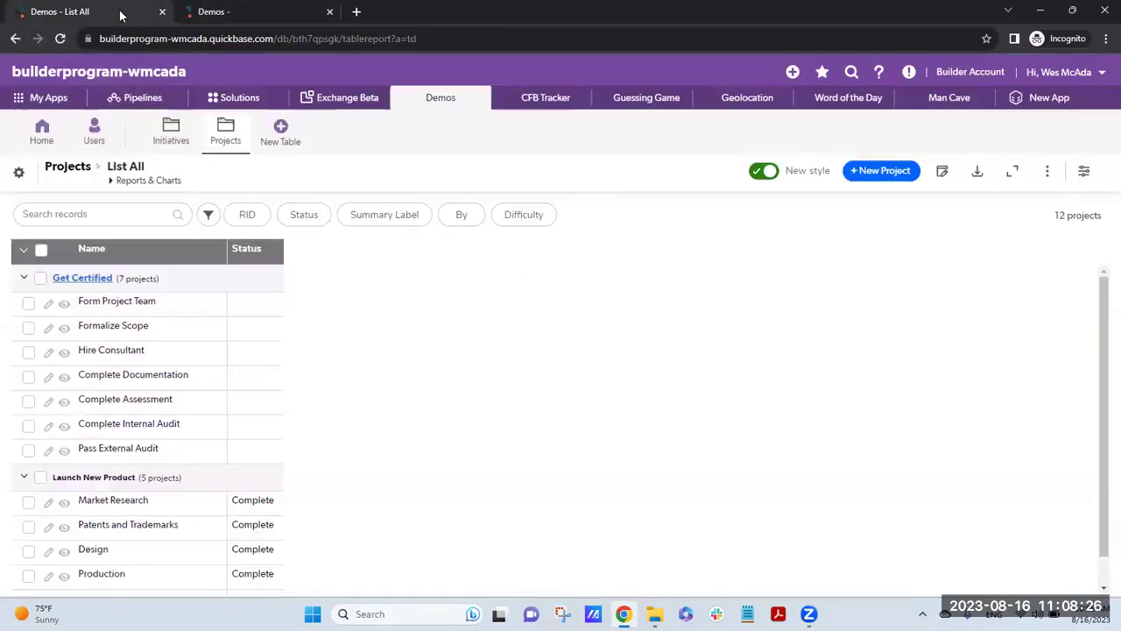
pyautogui.click(65, 503)
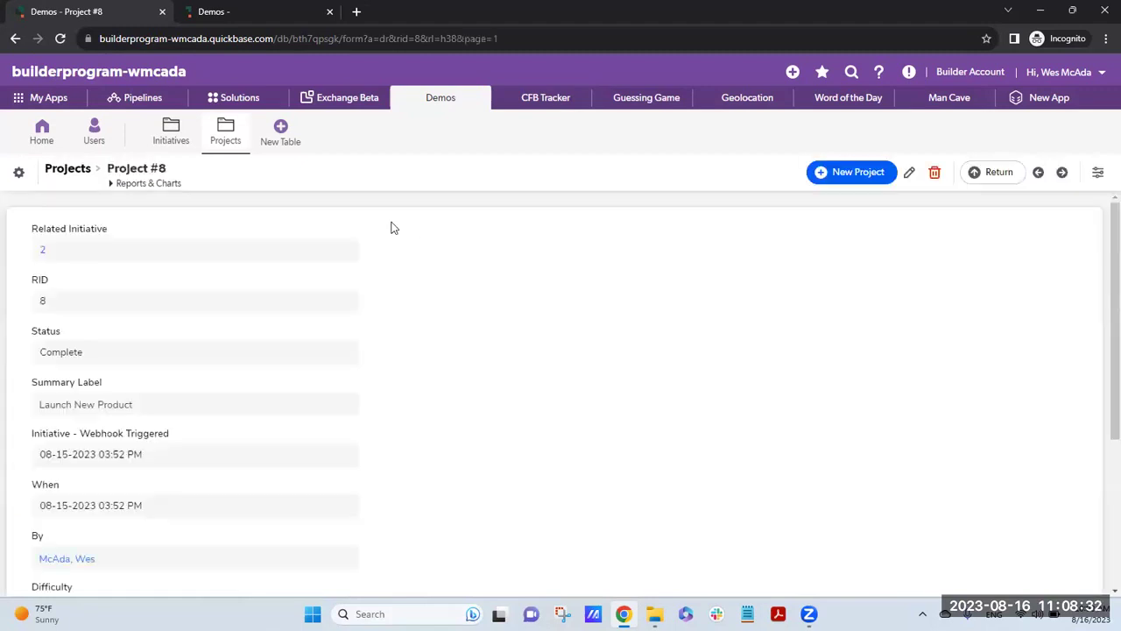
pyautogui.scroll(-3, 227, 410)
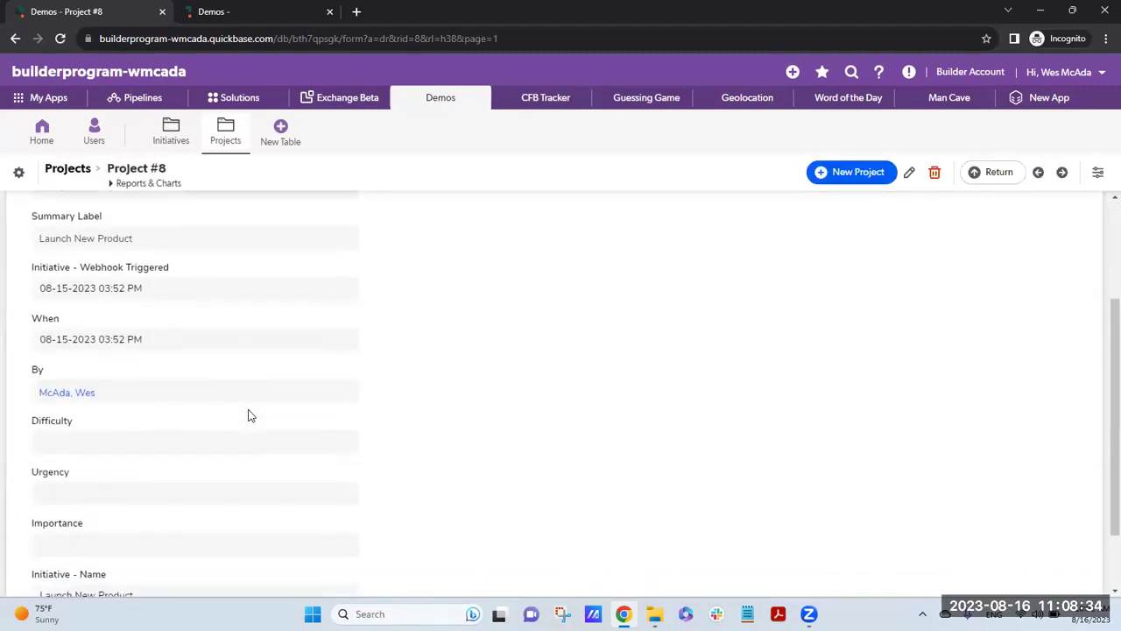
pyautogui.scroll(3, 217, 414)
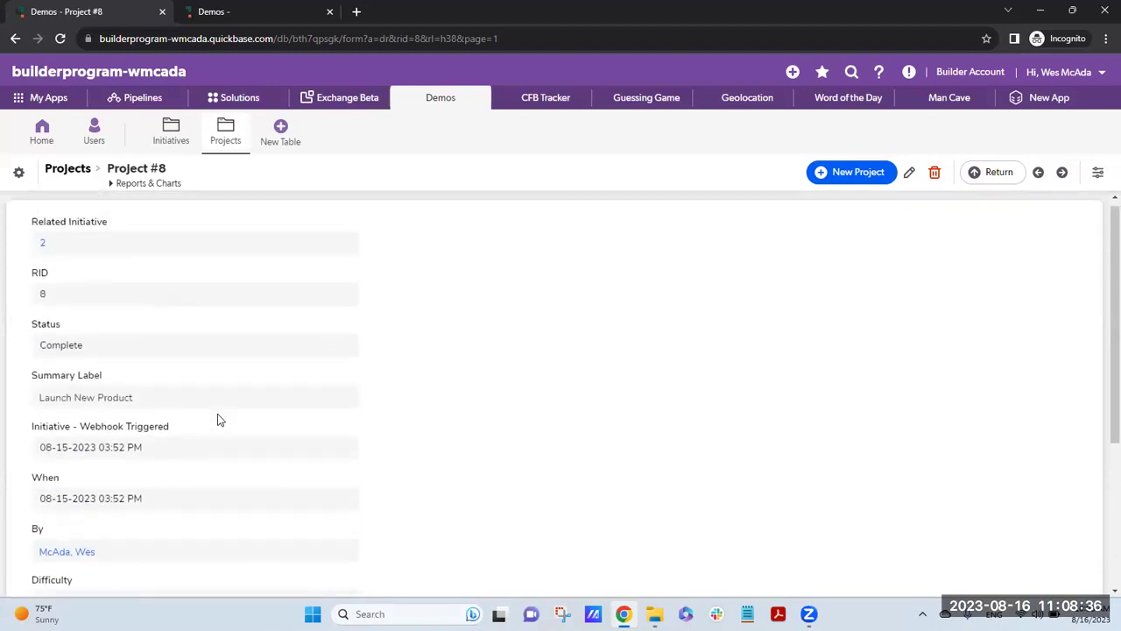
pyautogui.scroll(-3, 222, 409)
pyautogui.scroll(3, 262, 413)
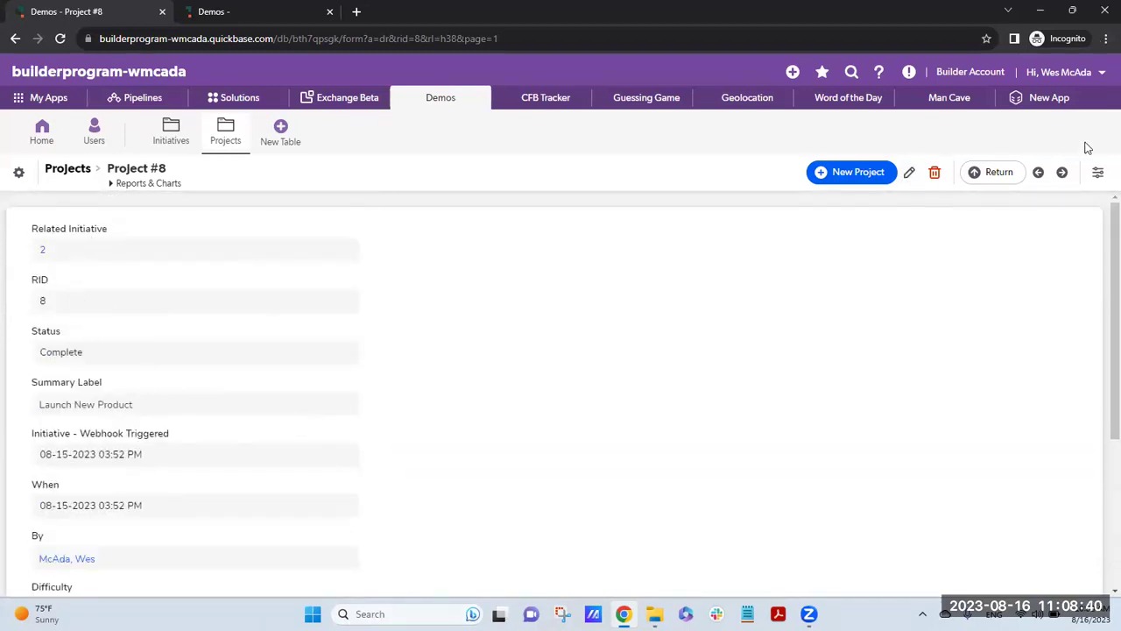
pyautogui.click(1097, 172)
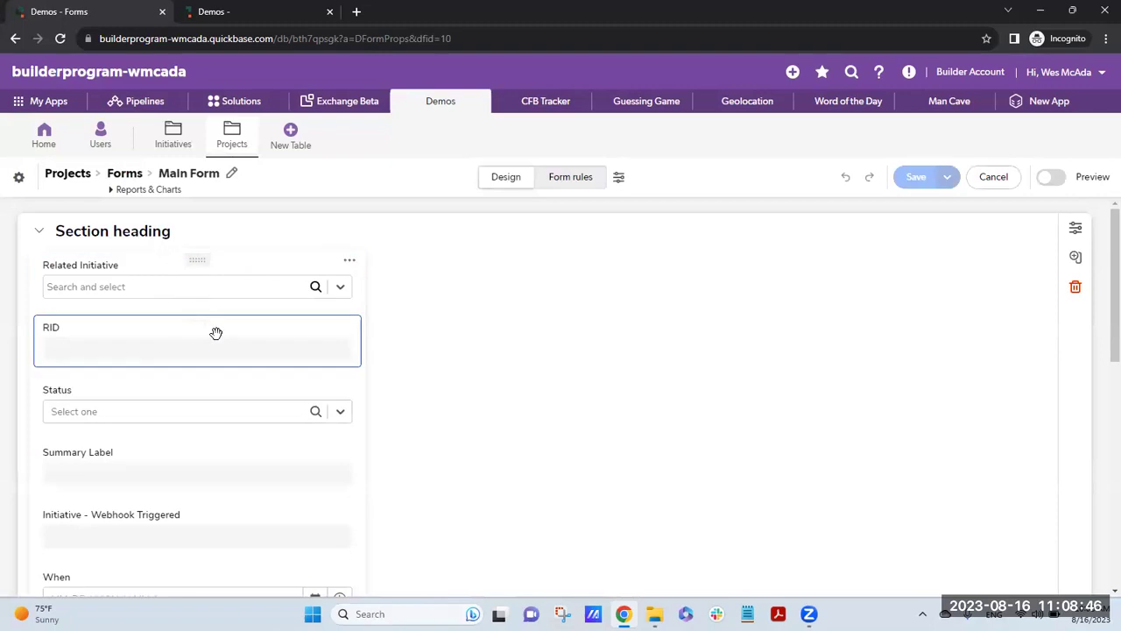
pyautogui.click(1075, 257)
pyautogui.click(645, 277)
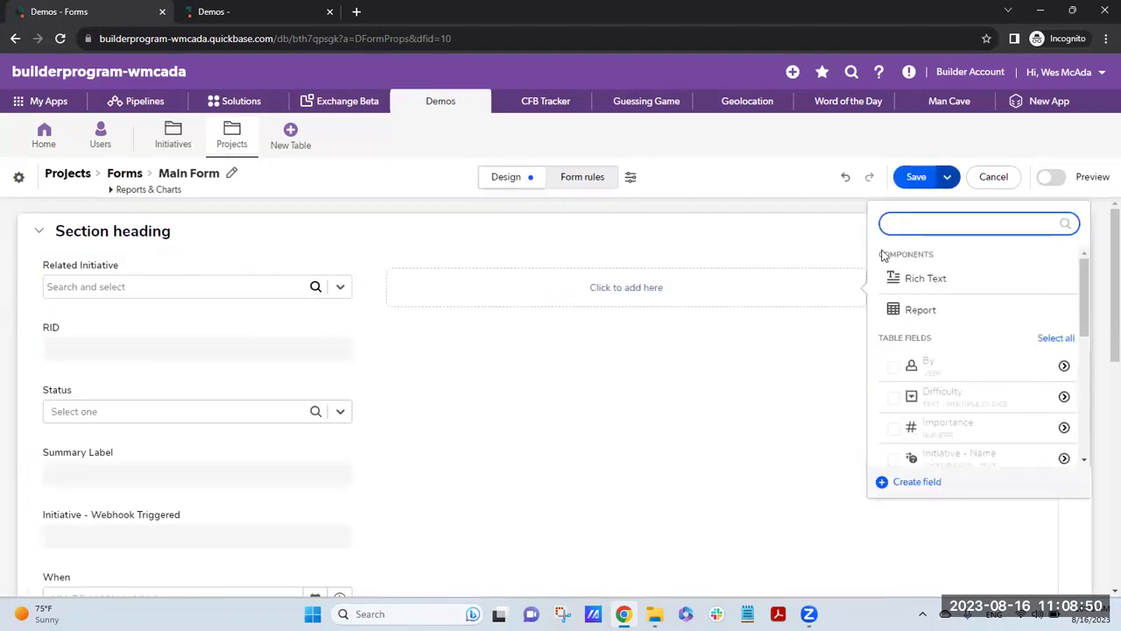
pyautogui.write('web')
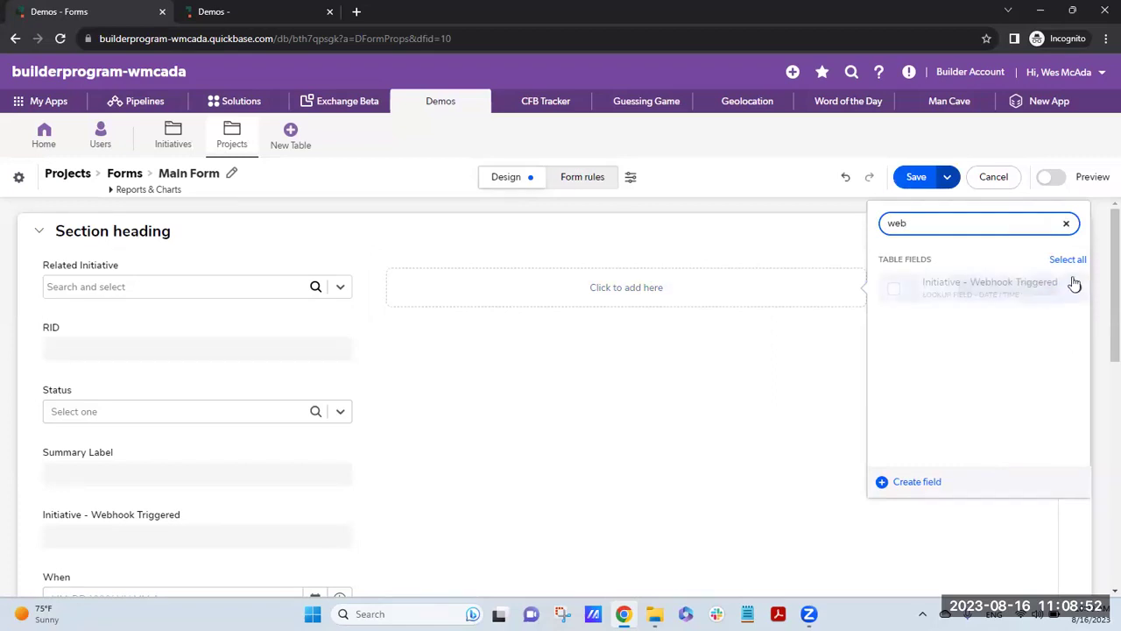
pyautogui.click(1068, 225)
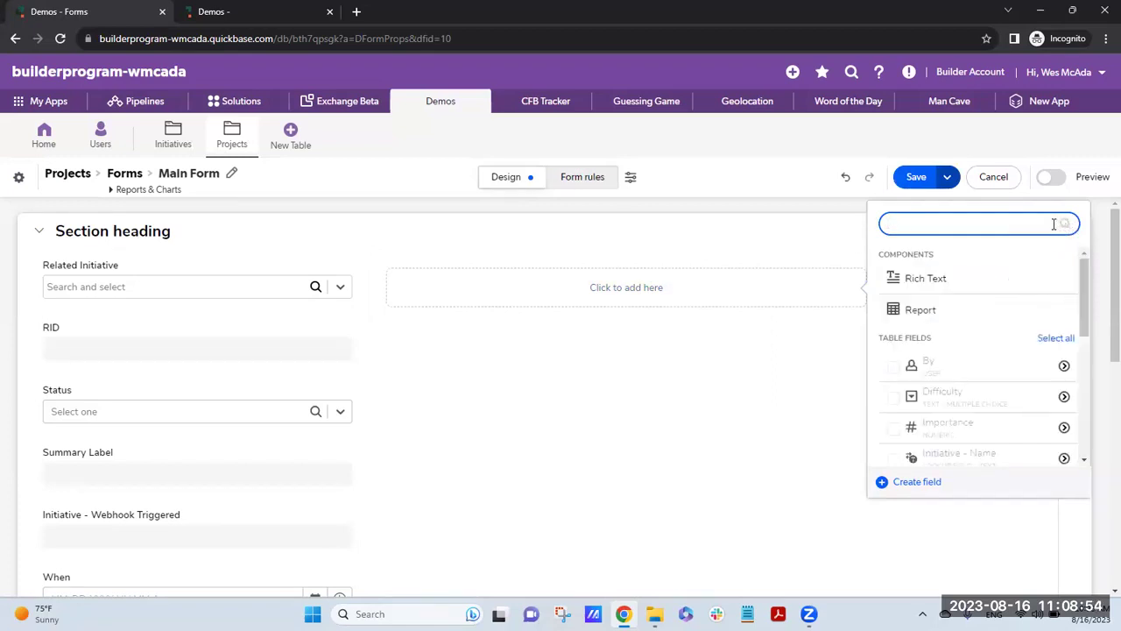
pyautogui.scroll(-3, 1021, 315)
pyautogui.scroll(-5, 1021, 307)
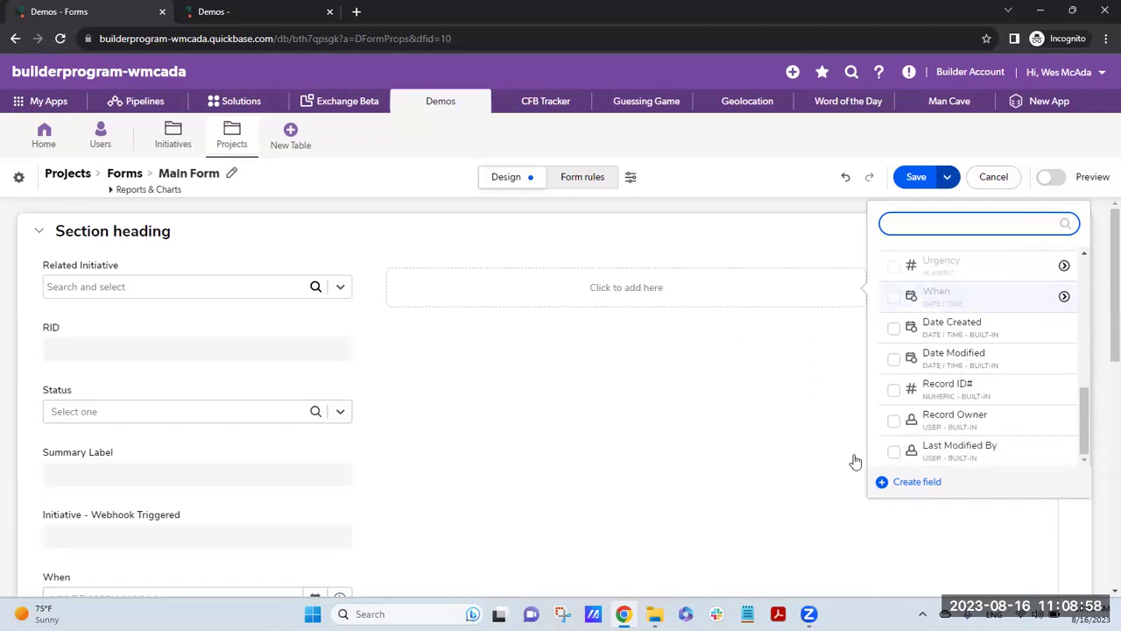
pyautogui.scroll(5, 1016, 369)
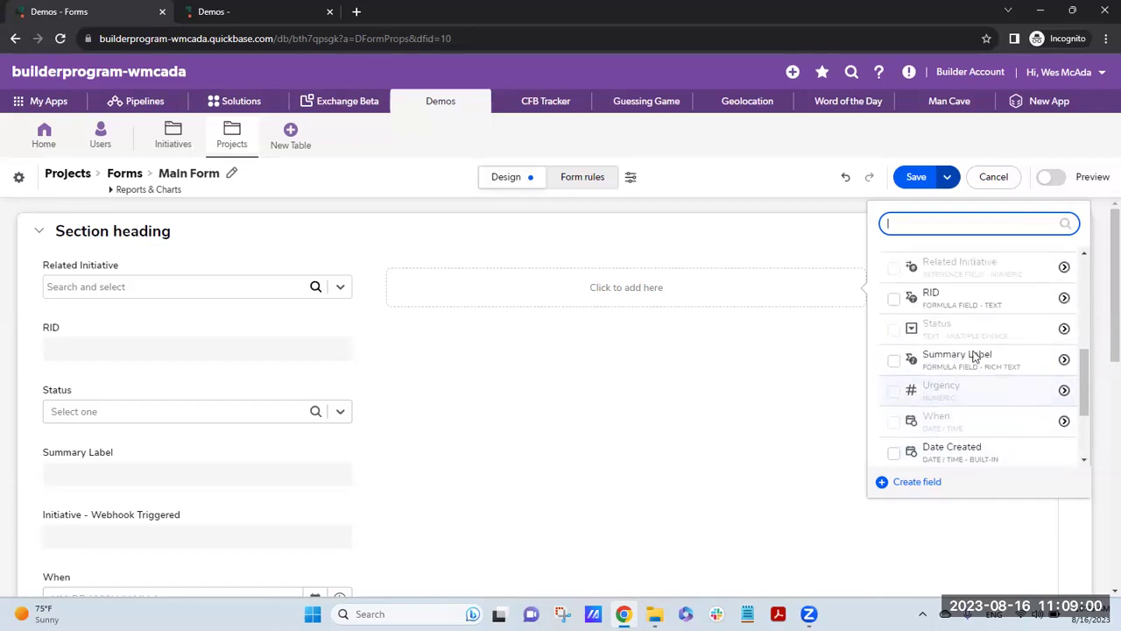
pyautogui.scroll(5, 983, 375)
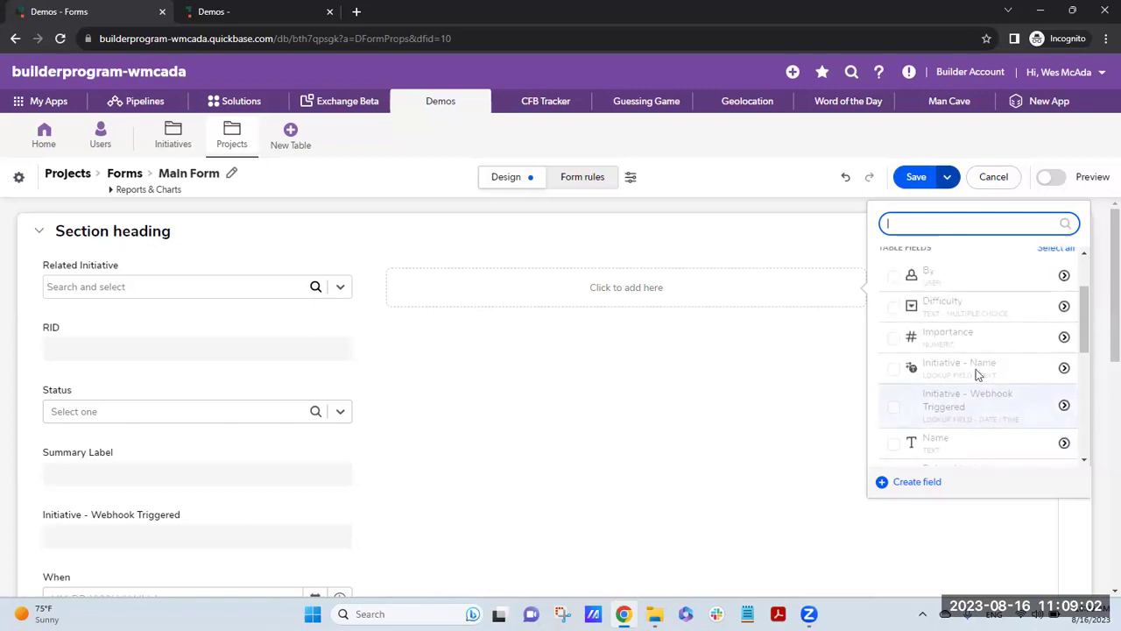
pyautogui.click(444, 244)
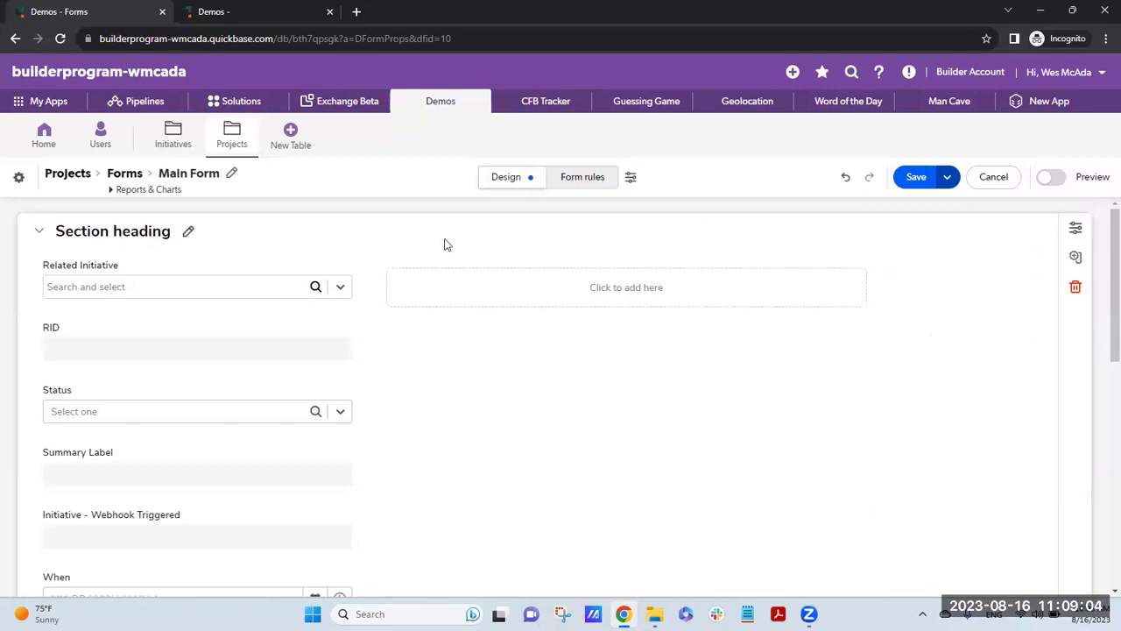
# Leave the form editor for the Initiatives table's default report and review the Webhook Payload of Get Certified
pyautogui.click(201, 142)
pyautogui.click(650, 119)
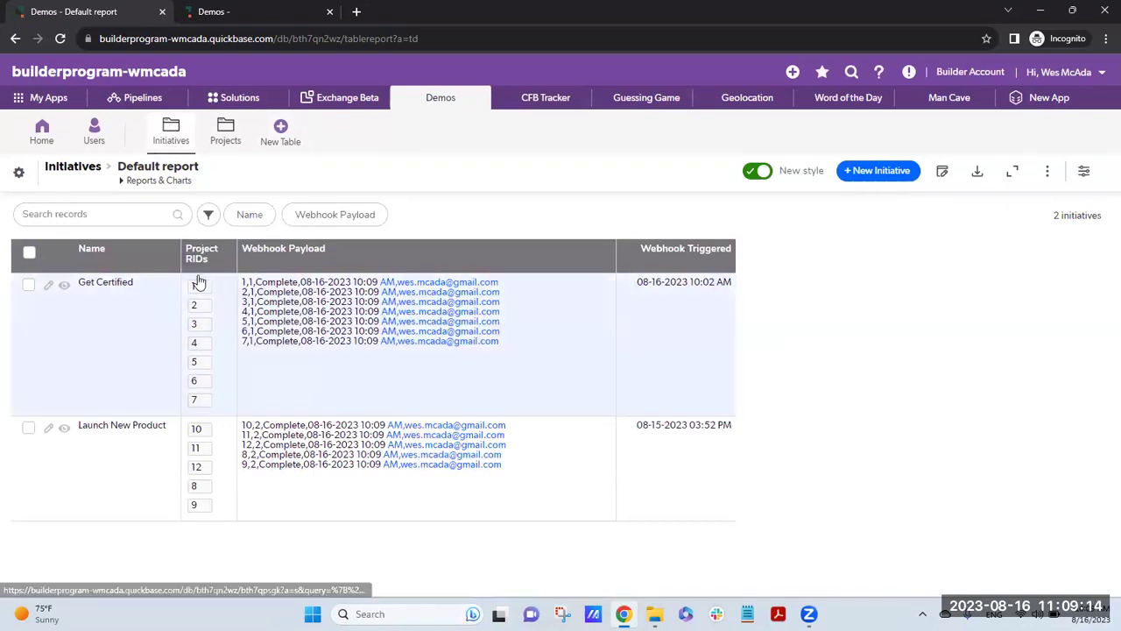
pyautogui.moveTo(248, 286); pyautogui.dragTo(518, 345)
pyautogui.click(425, 221)
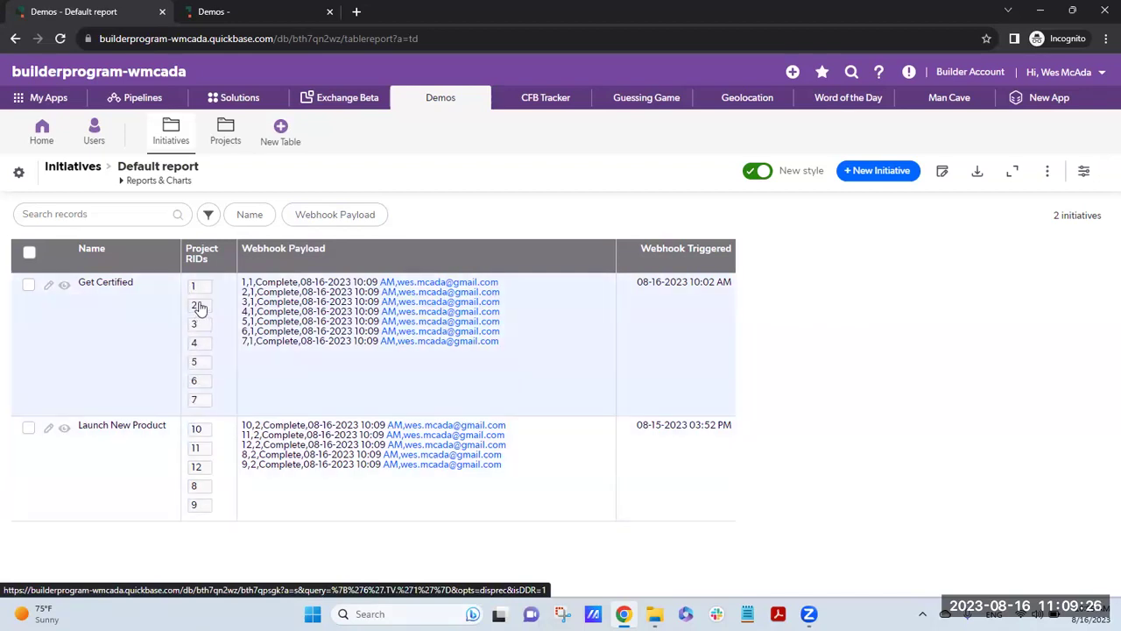
# Examine the first payload line of Get Certified value by value: project record ID, related initiative, status, date and time, and user e-mail
pyautogui.doubleClick(248, 283)
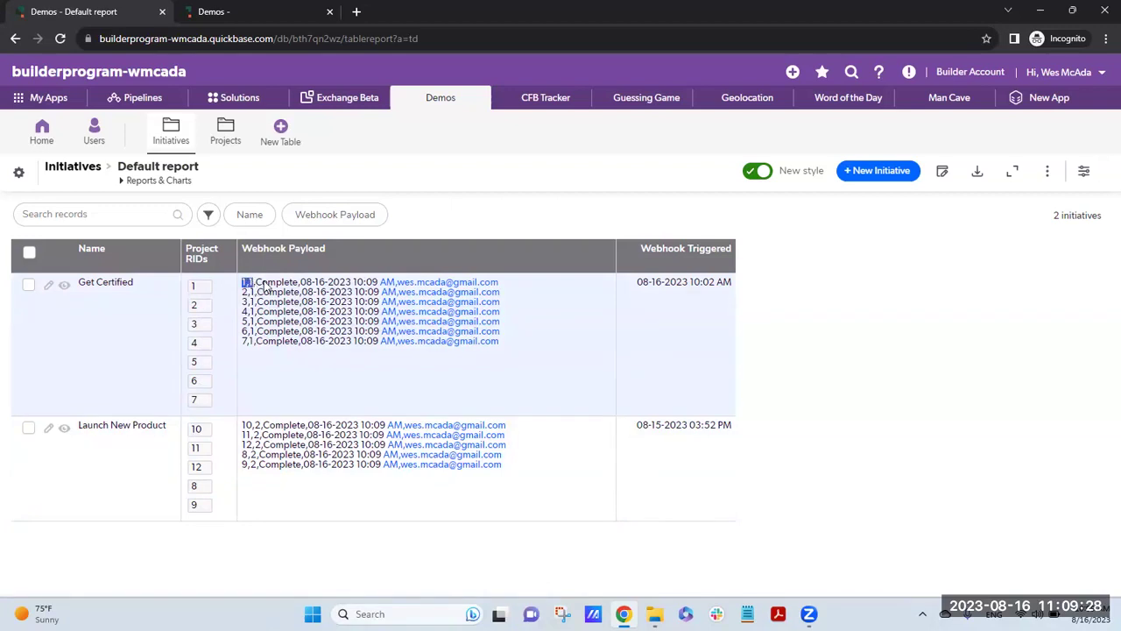
pyautogui.moveTo(256, 284); pyautogui.dragTo(303, 287)
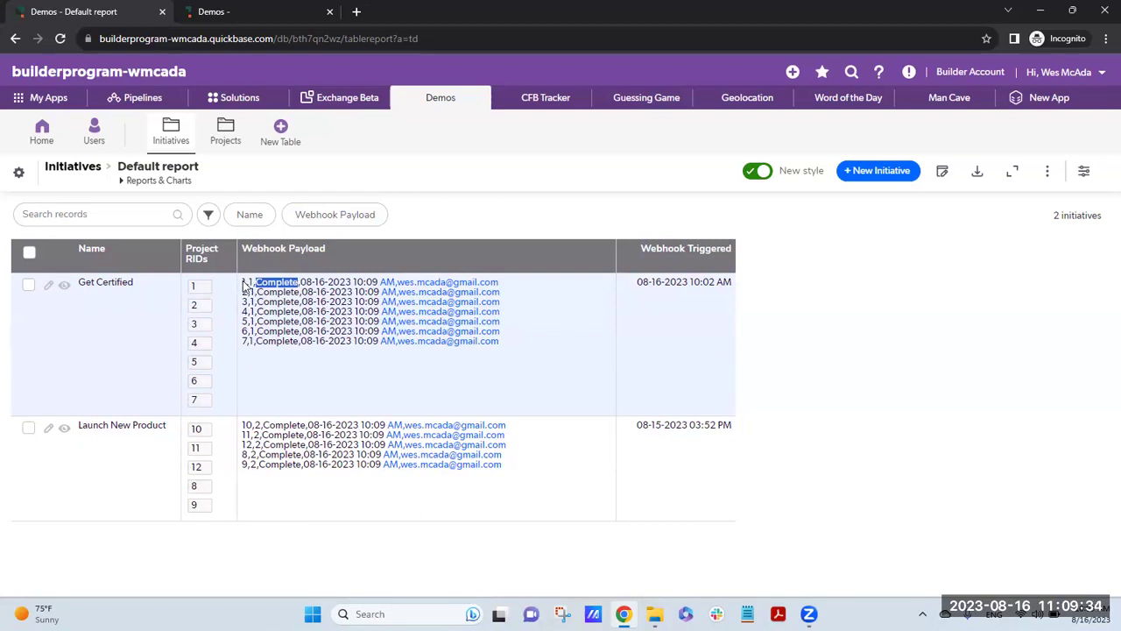
pyautogui.moveTo(248, 282); pyautogui.dragTo(242, 282)
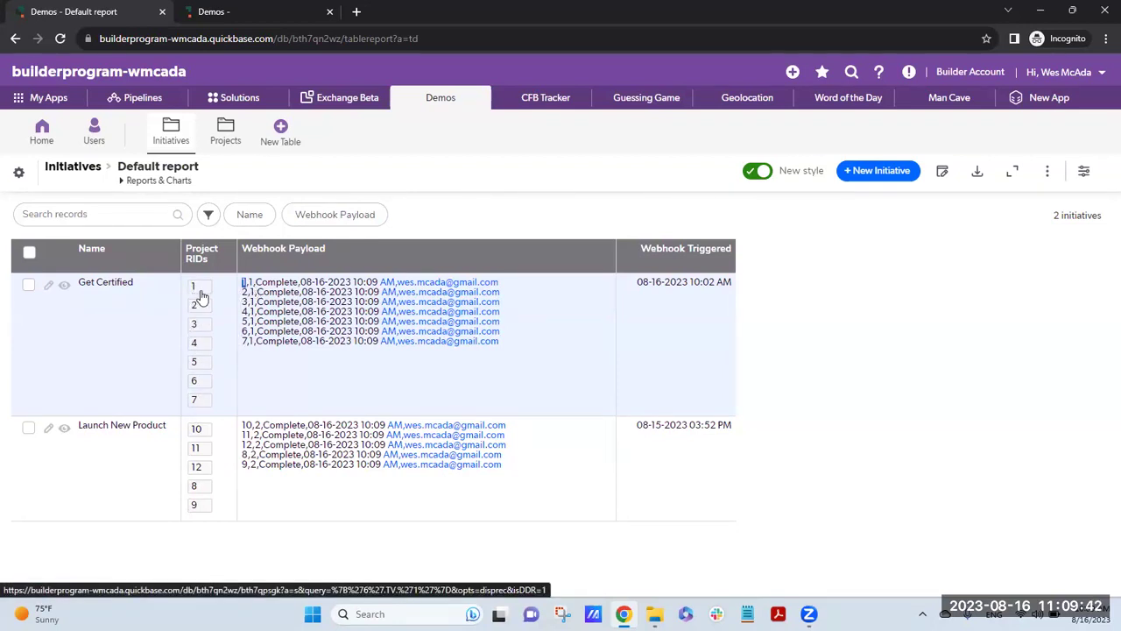
pyautogui.click(251, 285)
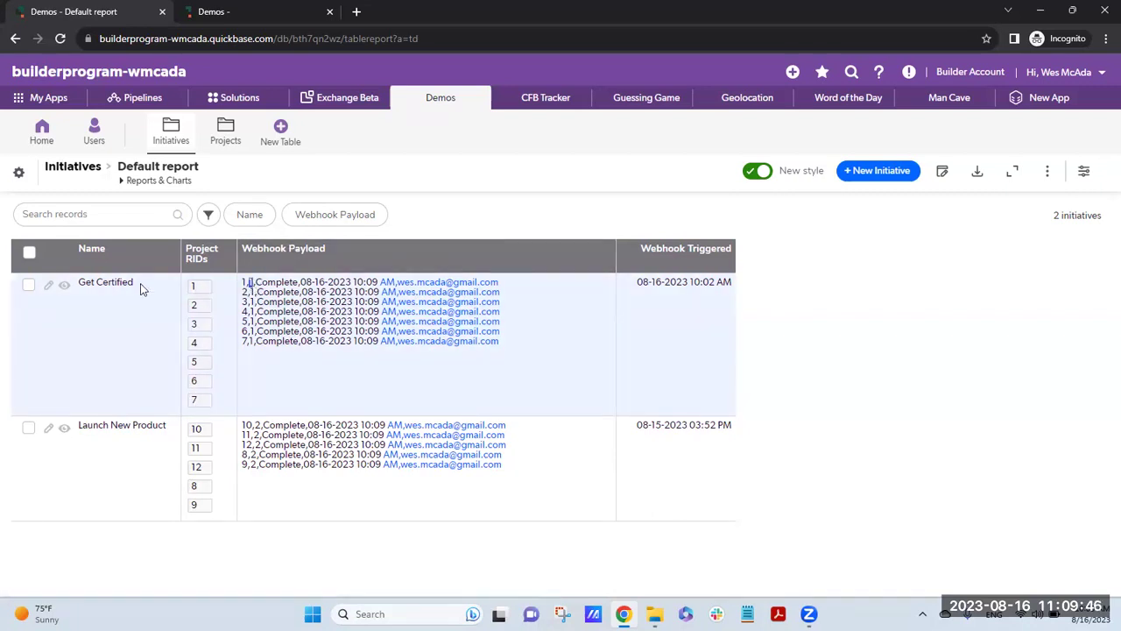
pyautogui.doubleClick(251, 283)
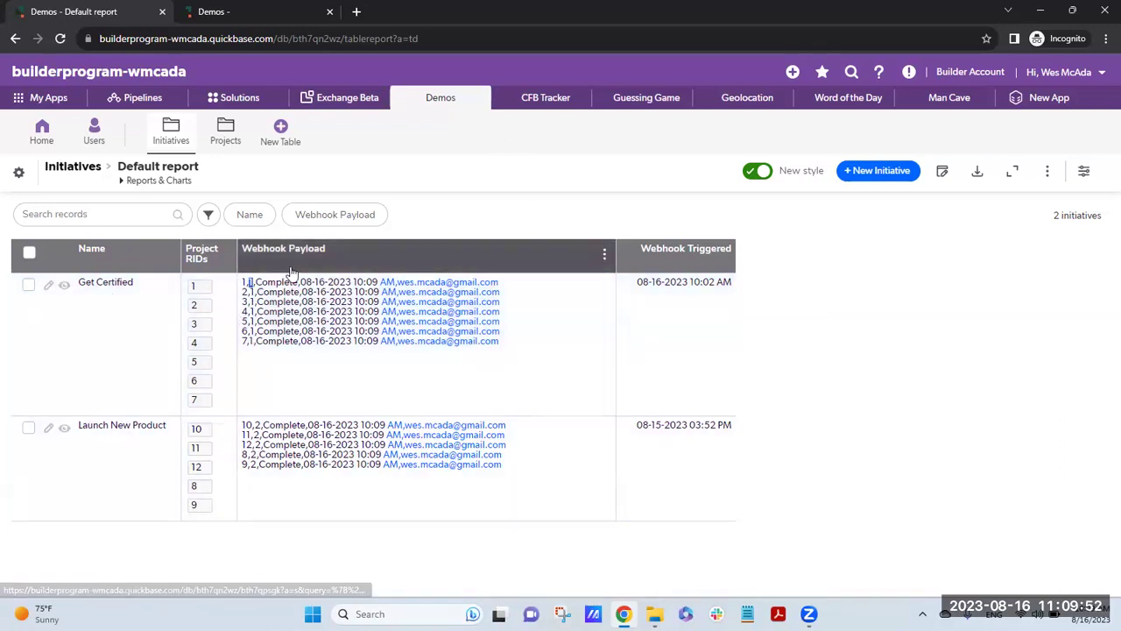
pyautogui.moveTo(255, 283); pyautogui.dragTo(396, 283)
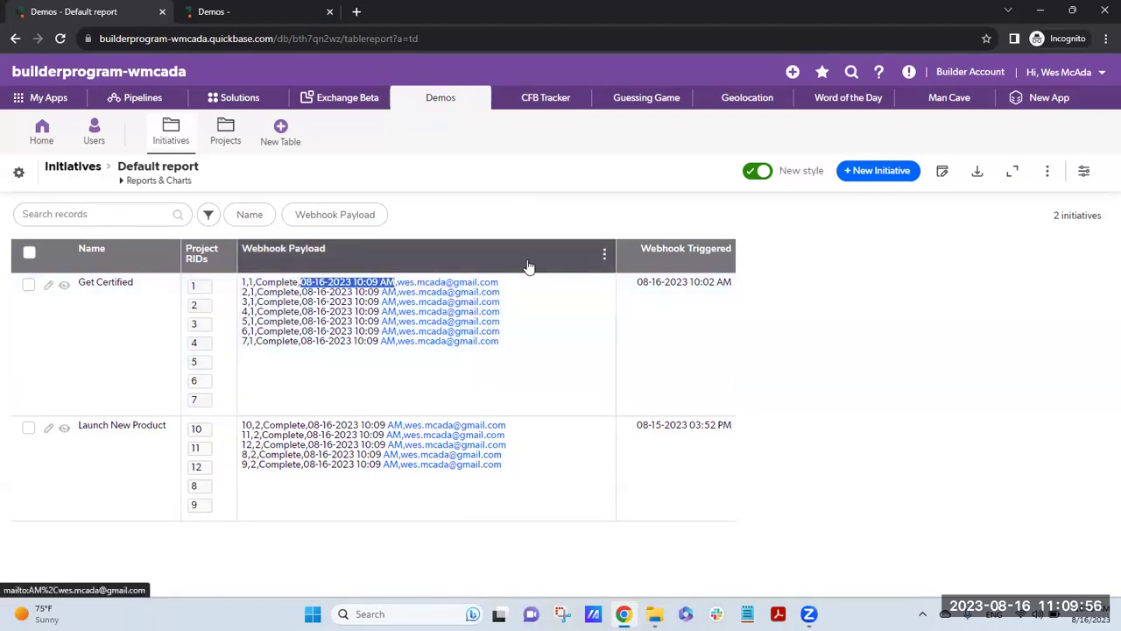
pyautogui.moveTo(512, 282); pyautogui.dragTo(397, 283)
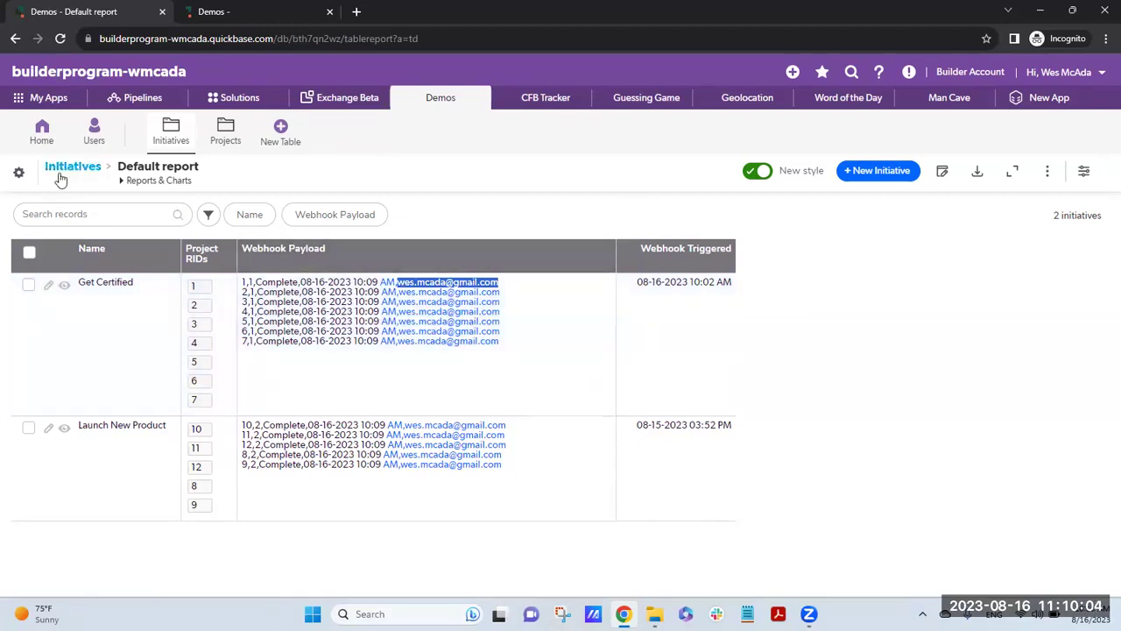
# Open the Update Status webhook from the Initiatives table's settings
pyautogui.click(19, 182)
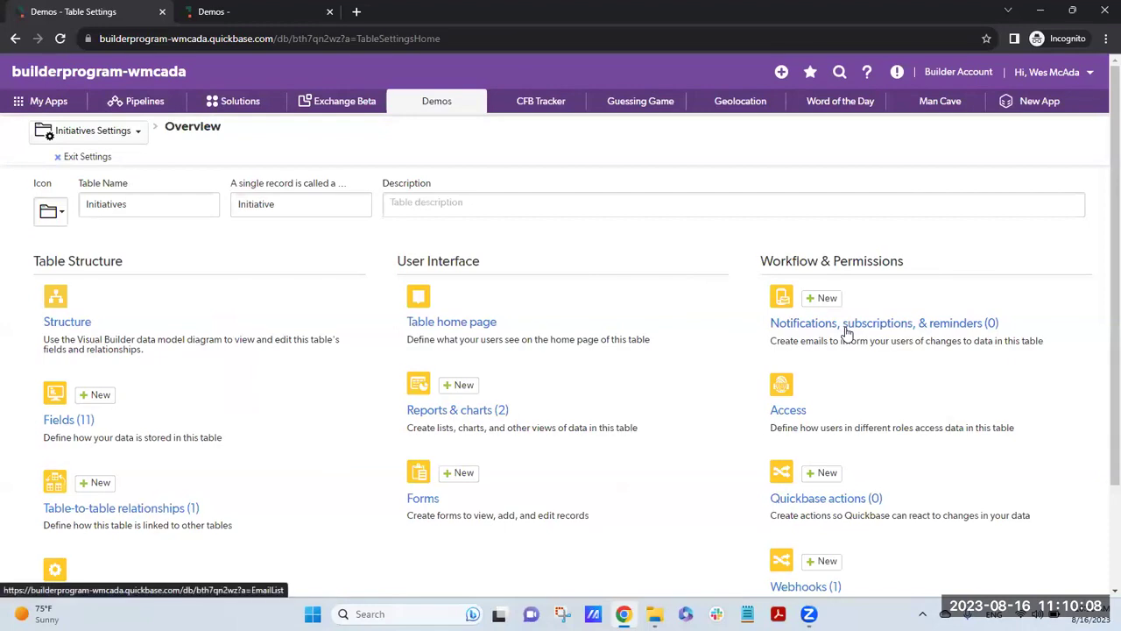
pyautogui.click(808, 585)
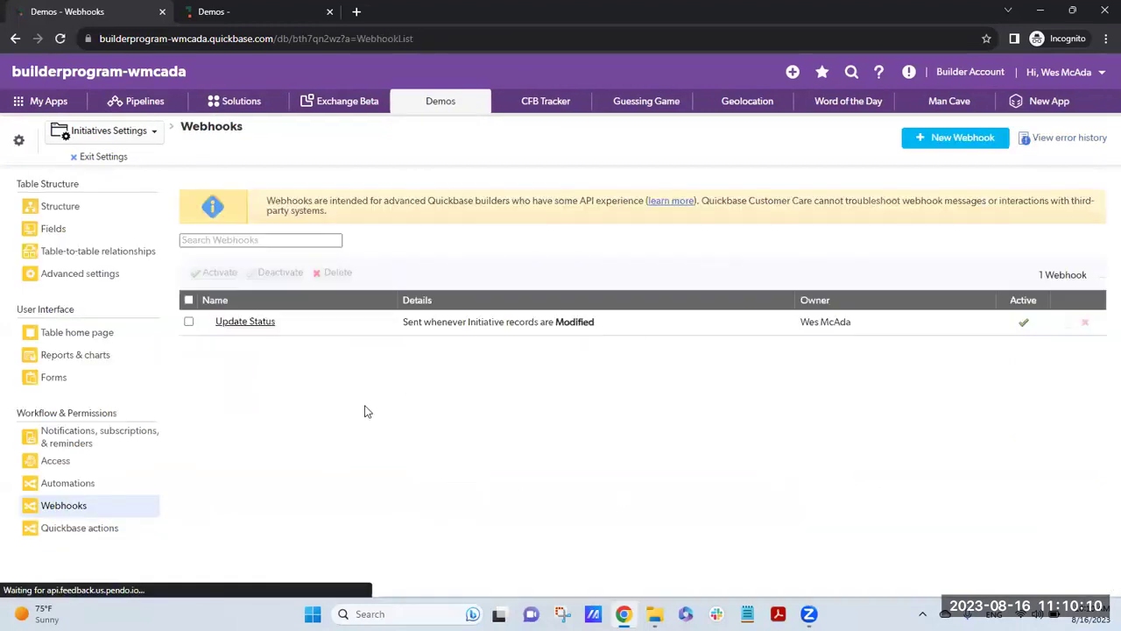
pyautogui.click(249, 327)
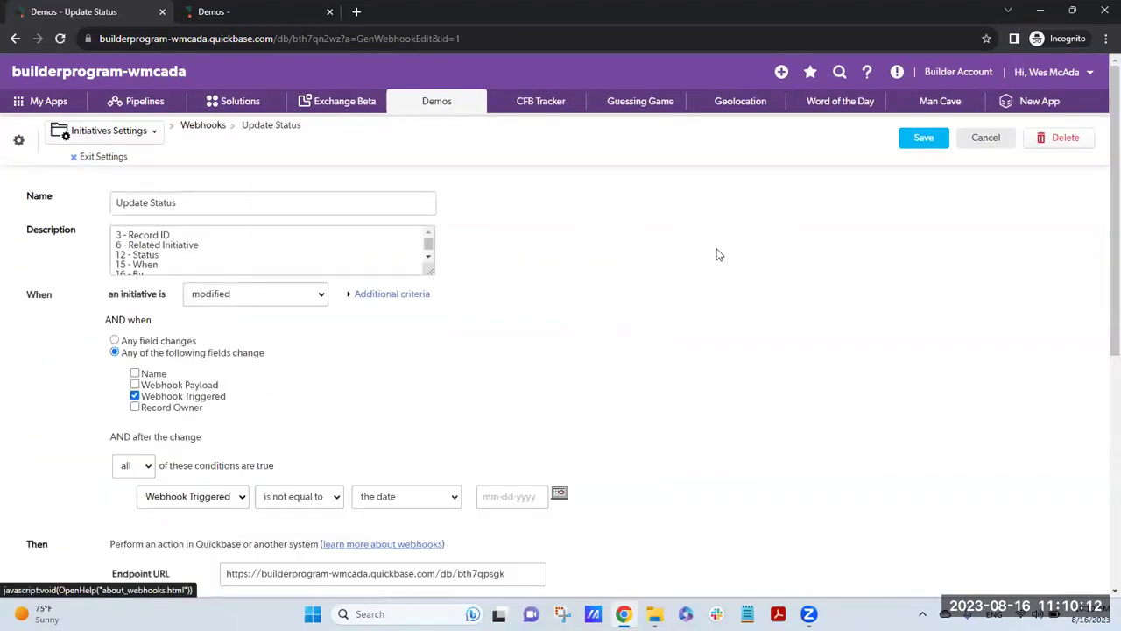
# Review the Update Status webhook's trigger conditions and the table ID at the end of its endpoint URL
pyautogui.scroll(-1, 672, 260)
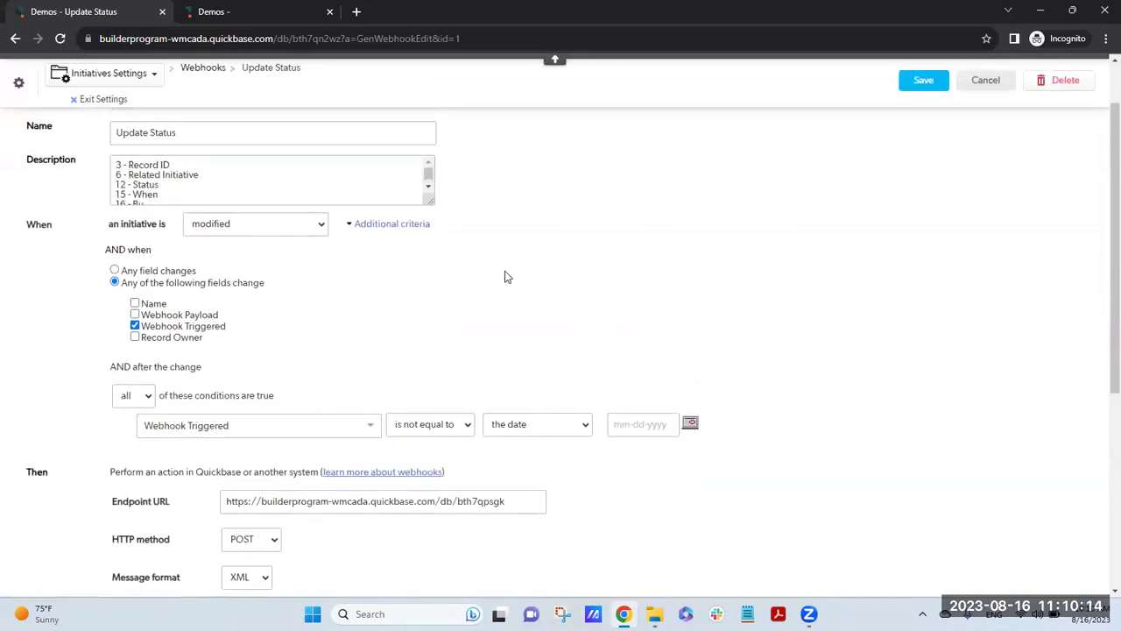
pyautogui.scroll(-2, 618, 232)
pyautogui.scroll(-1, 618, 231)
pyautogui.moveTo(513, 225); pyautogui.dragTo(456, 221)
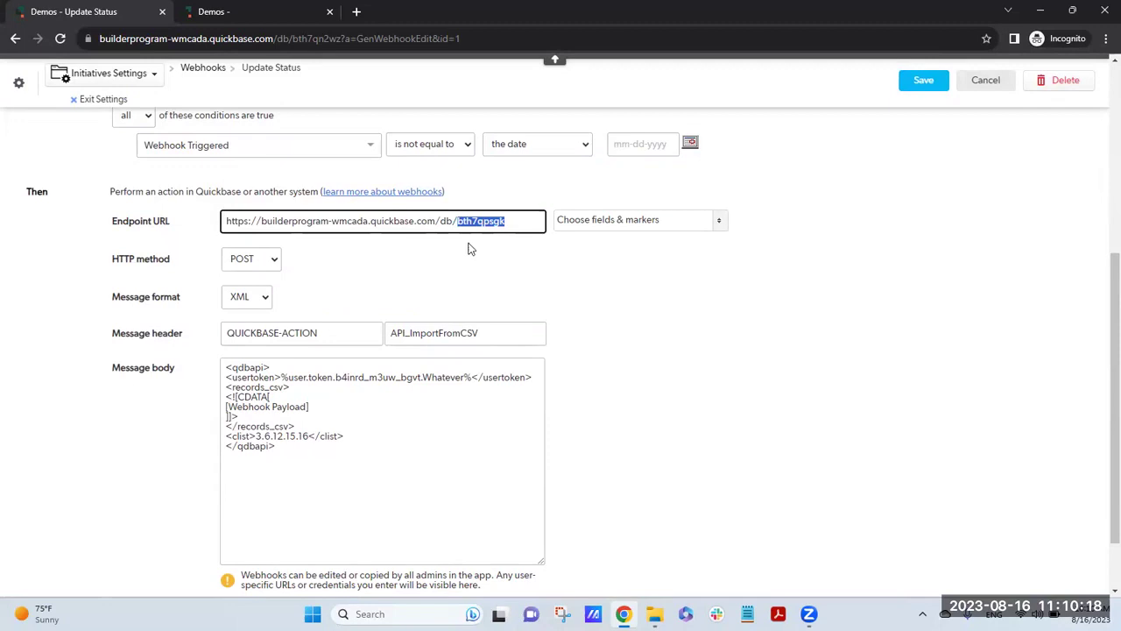
# Examine the webhook's message body, comparing the [Webhook Payload] field in the CDATA block with the clist line of field IDs
pyautogui.scroll(-1, 559, 270)
pyautogui.scroll(-1, 559, 270)
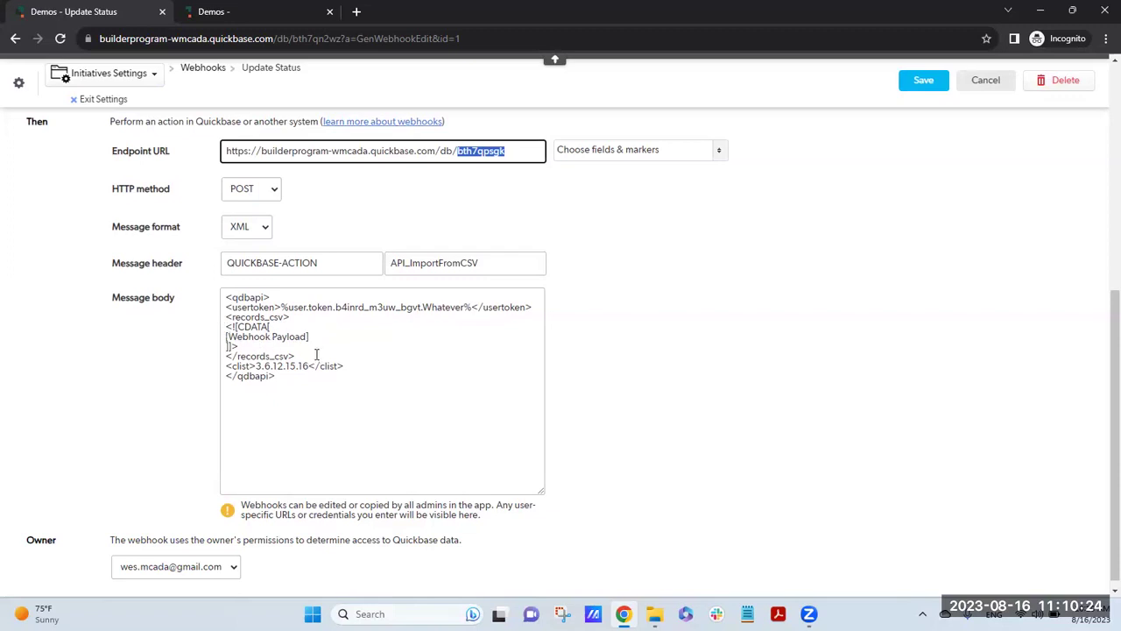
pyautogui.click(348, 366)
pyautogui.keyDown('shift'); pyautogui.click(226, 366); pyautogui.keyUp('shift')
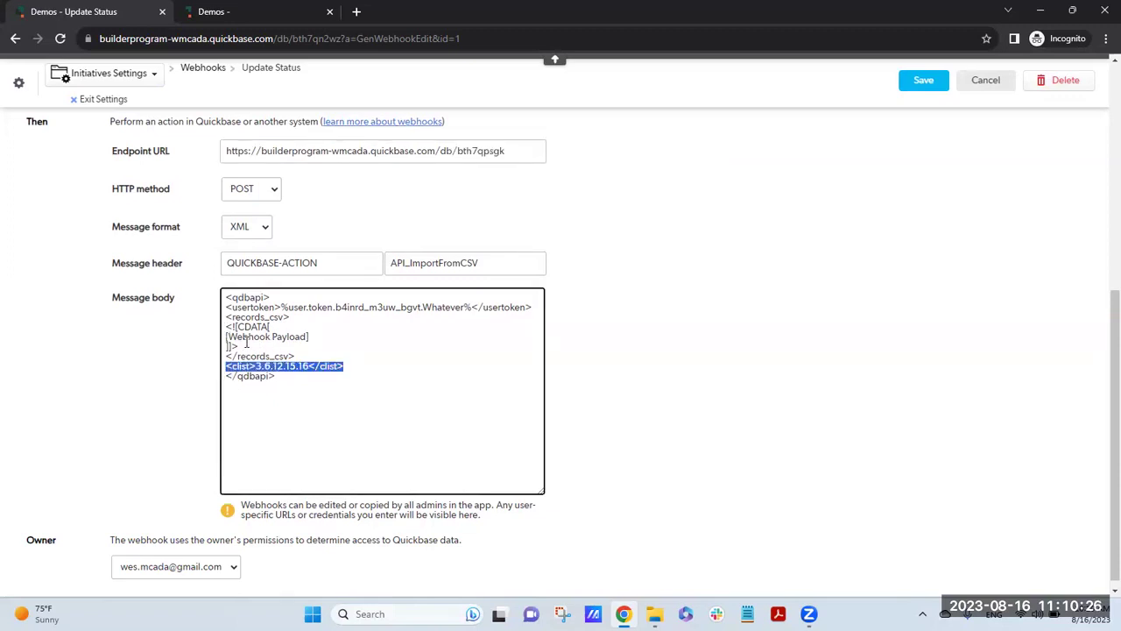
pyautogui.moveTo(308, 337); pyautogui.dragTo(216, 342)
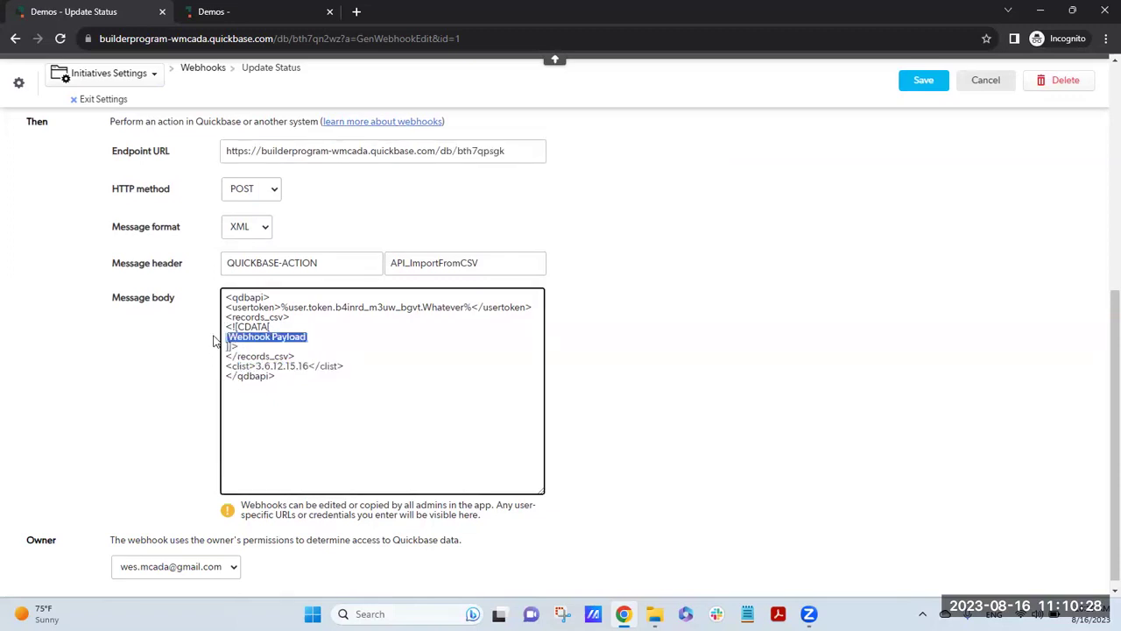
pyautogui.moveTo(350, 366); pyautogui.dragTo(222, 366)
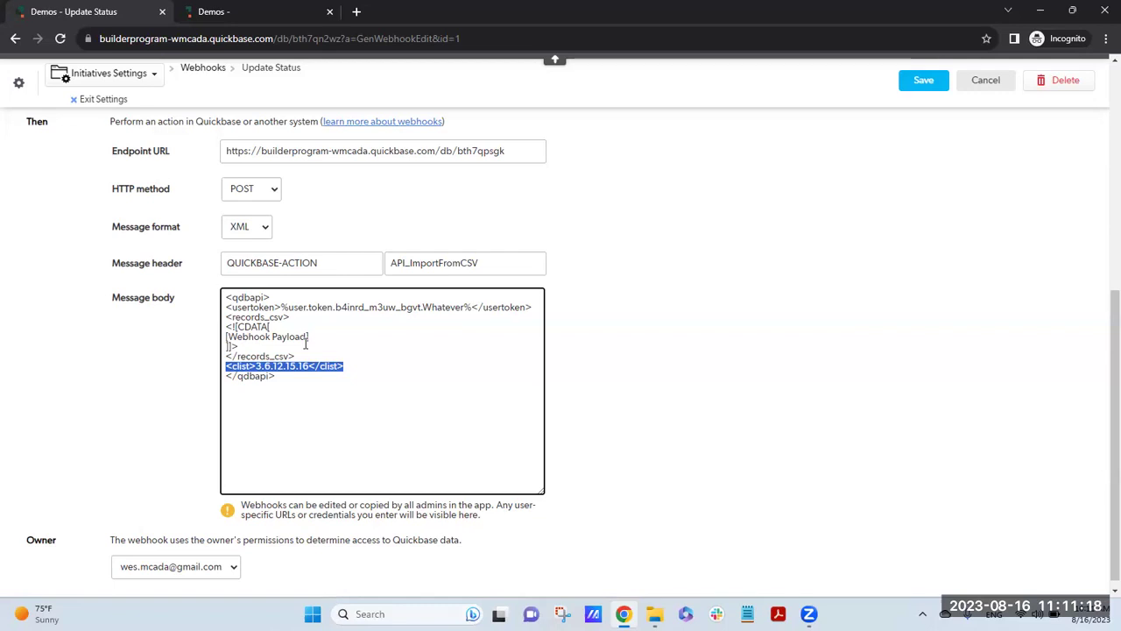
# Leave the webhook settings and check the group headers and project statuses in the Projects table's List All report
pyautogui.scroll(5, 4, 168)
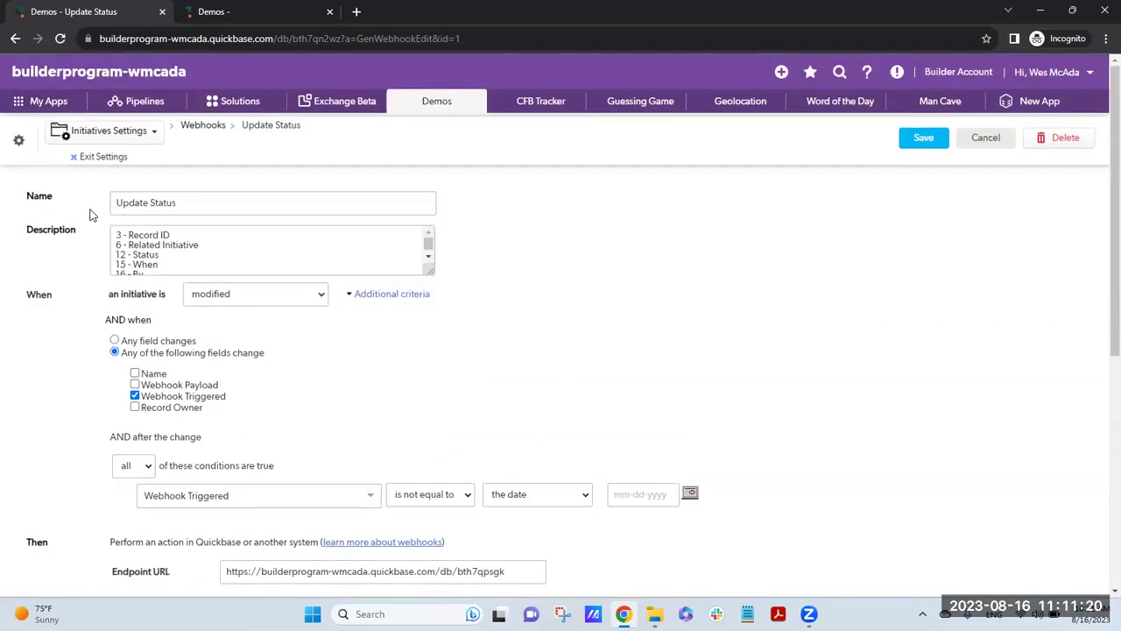
pyautogui.click(96, 158)
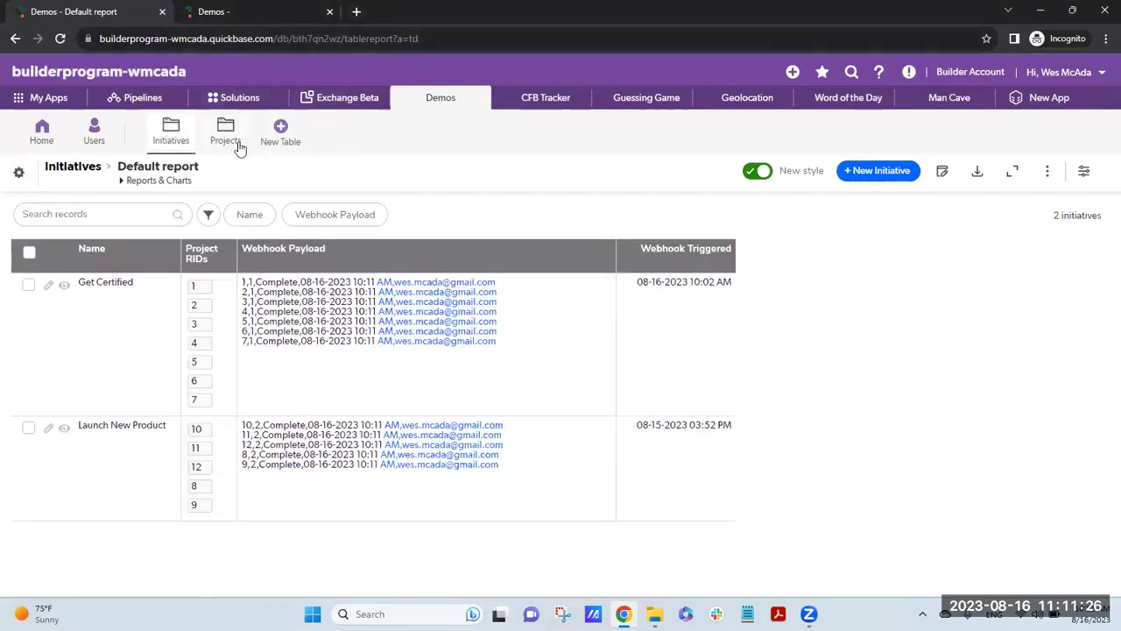
pyautogui.click(227, 136)
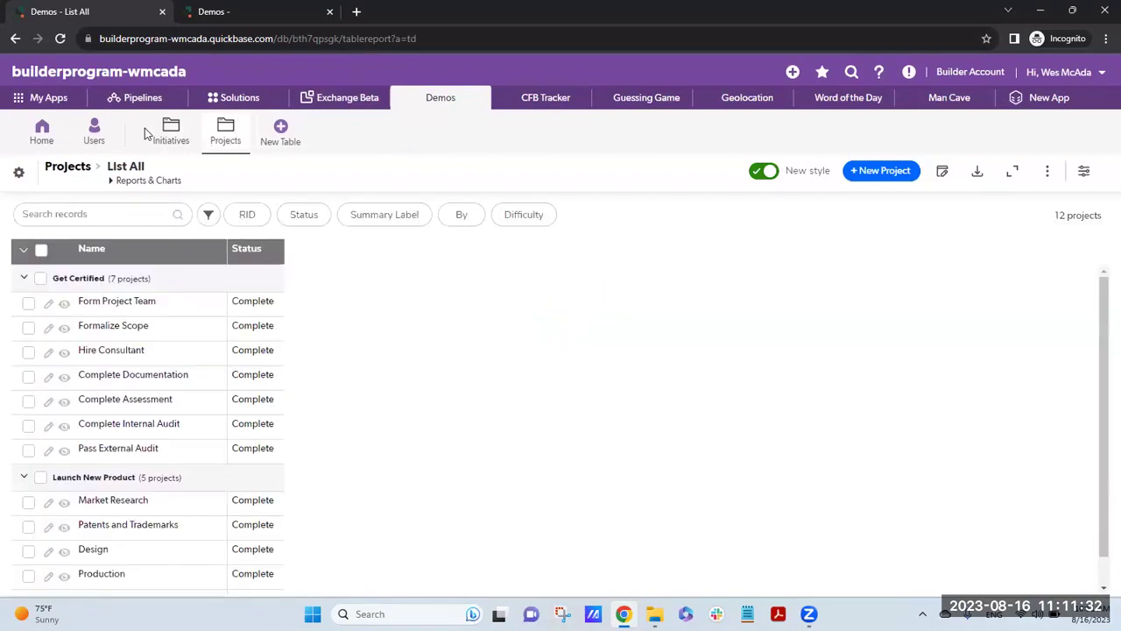
# Close the spare browser tab, clear the Webhook Triggered values of both initiatives in grid edit, and save
pyautogui.click(170, 129)
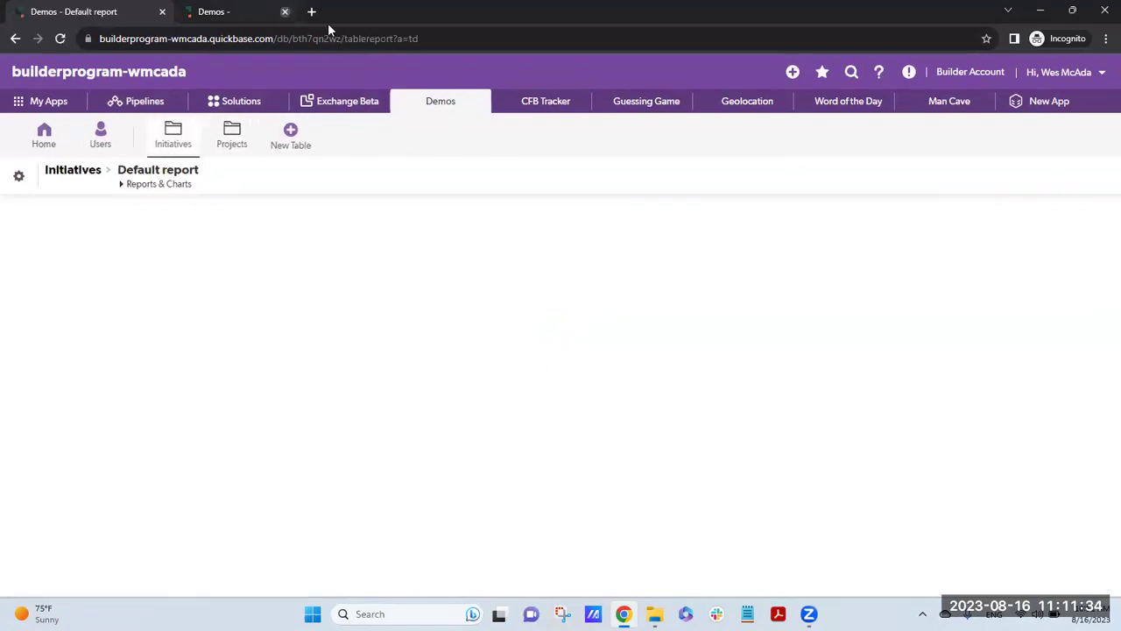
pyautogui.click(330, 11)
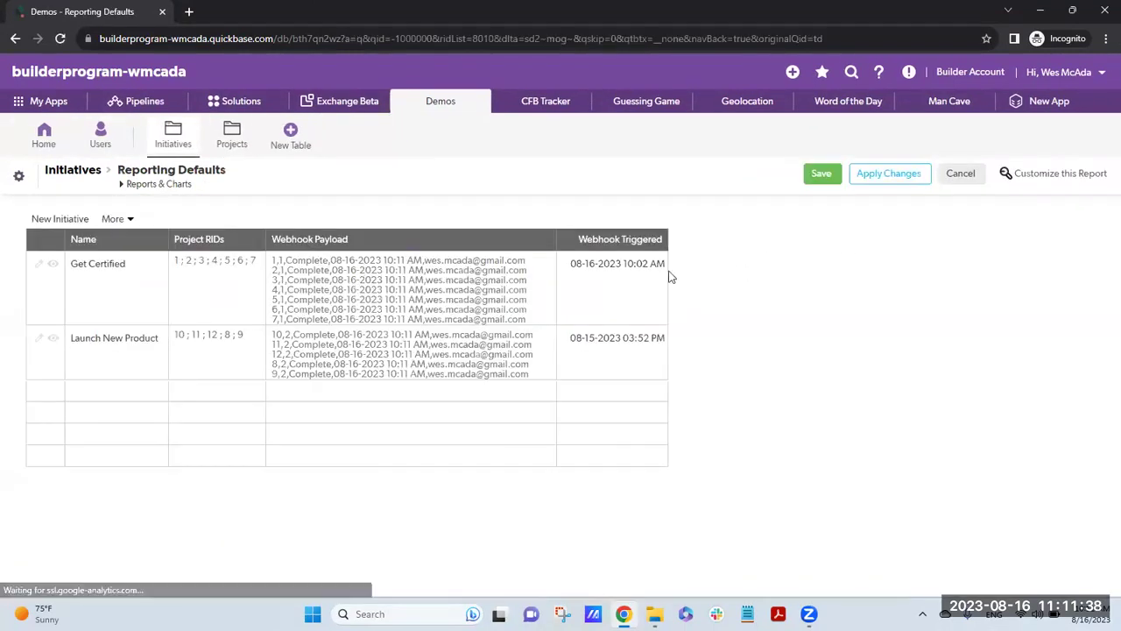
pyautogui.click(811, 178)
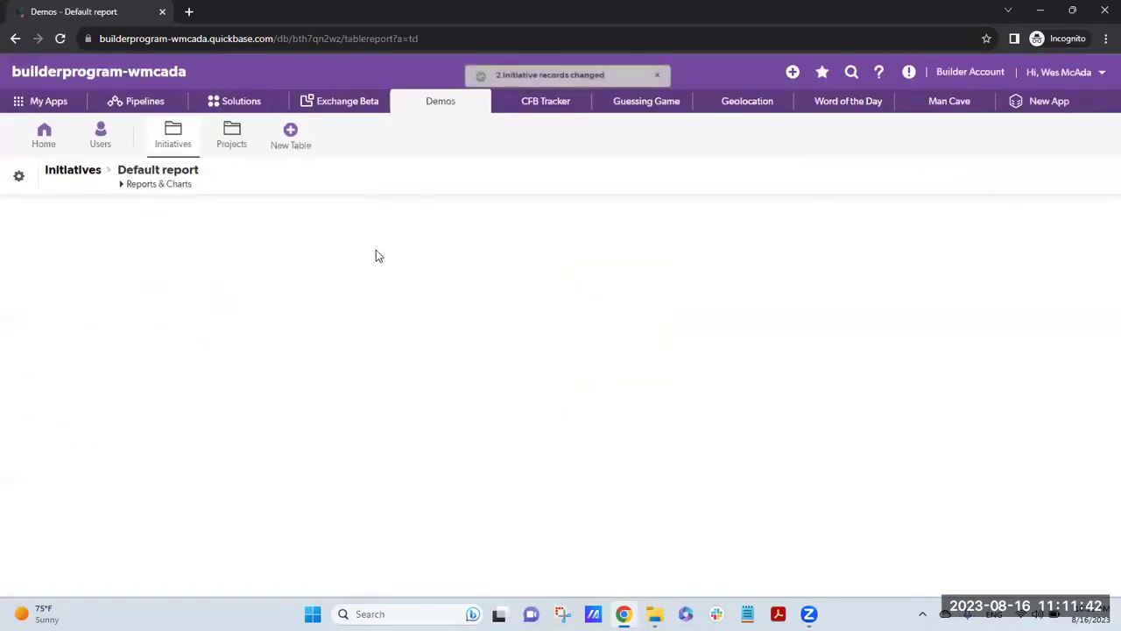
# Clear the Status of every project in the List All report using grid edit and save the changes
pyautogui.click(226, 141)
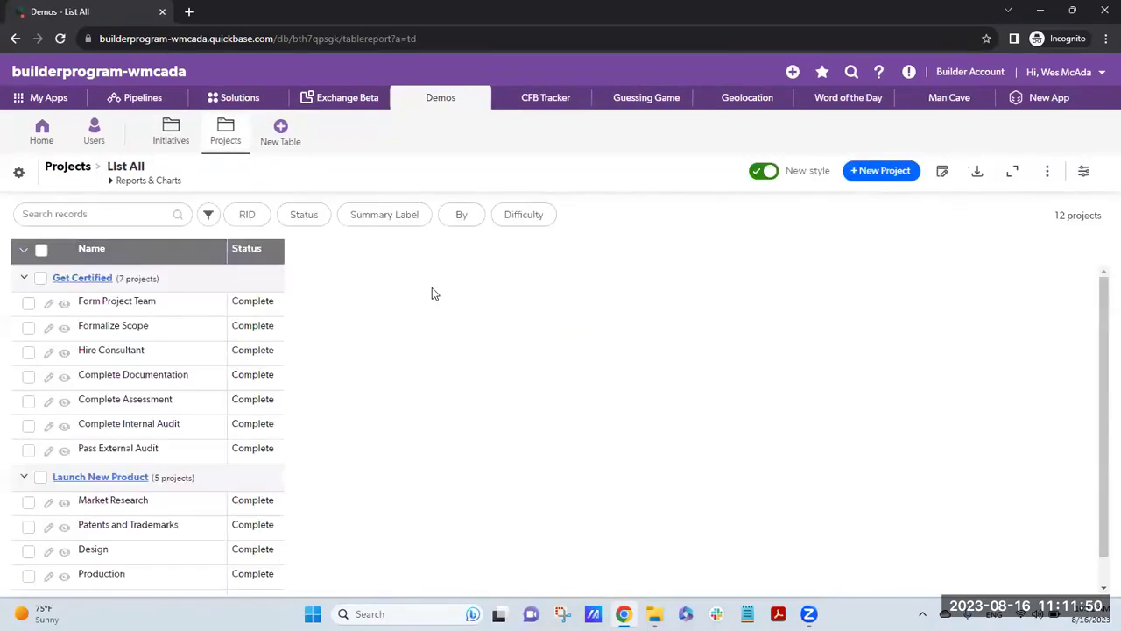
pyautogui.scroll(-1, 371, 303)
pyautogui.scroll(1, 347, 303)
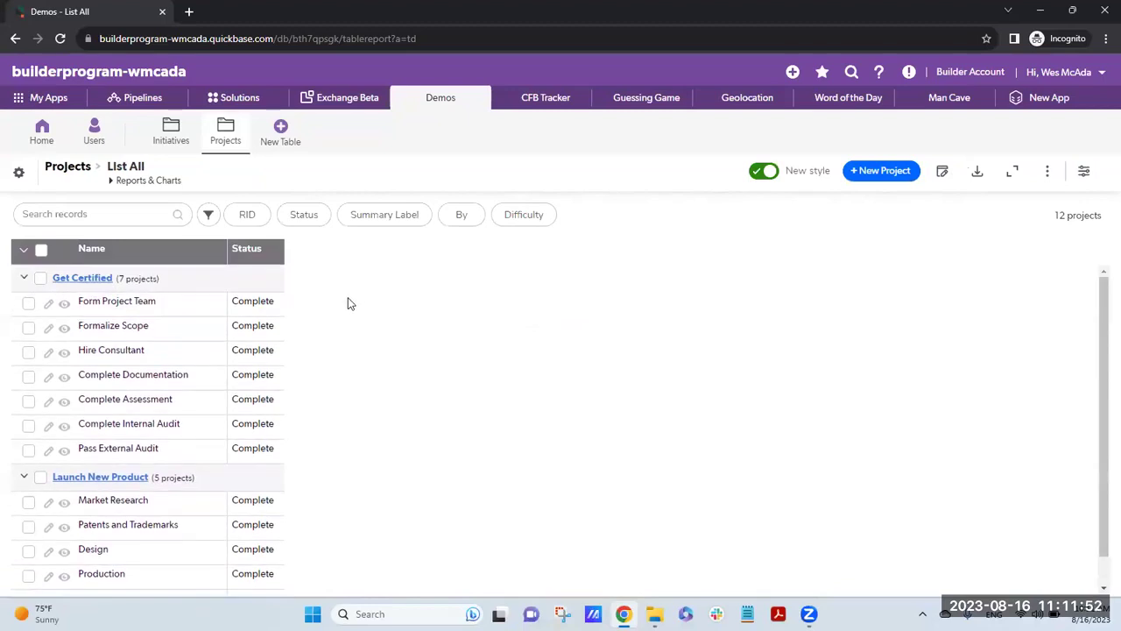
pyautogui.click(941, 172)
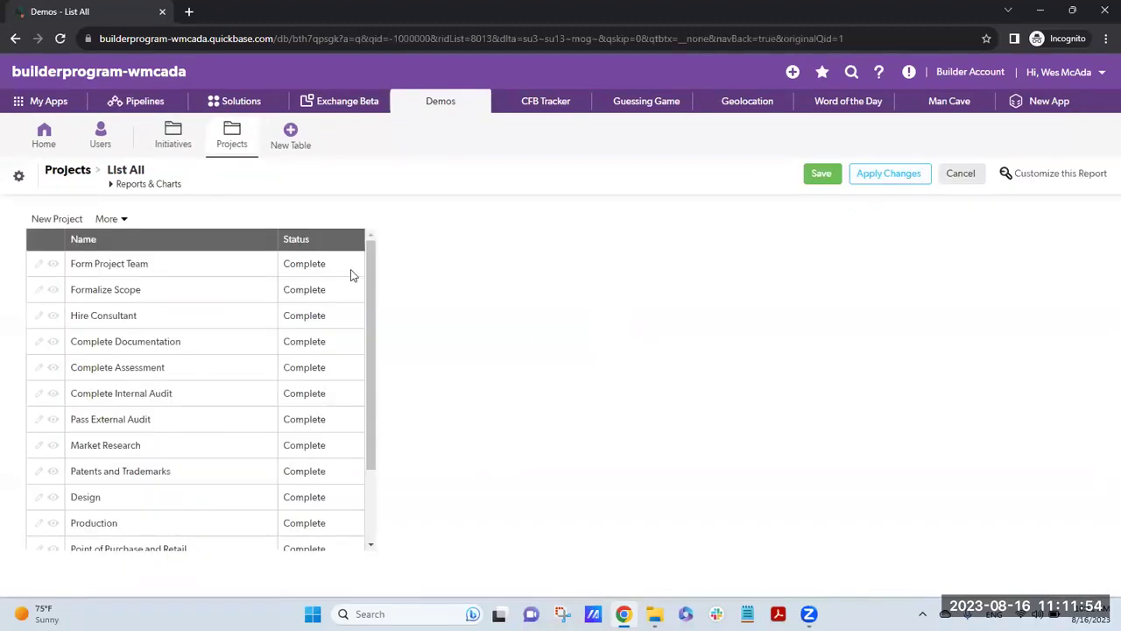
pyautogui.moveTo(349, 274); pyautogui.dragTo(341, 484)
pyautogui.press('Delete')
pyautogui.scroll(-3, 338, 377)
pyautogui.moveTo(304, 399); pyautogui.dragTo(304, 451)
pyautogui.press('Delete')
pyautogui.click(818, 174)
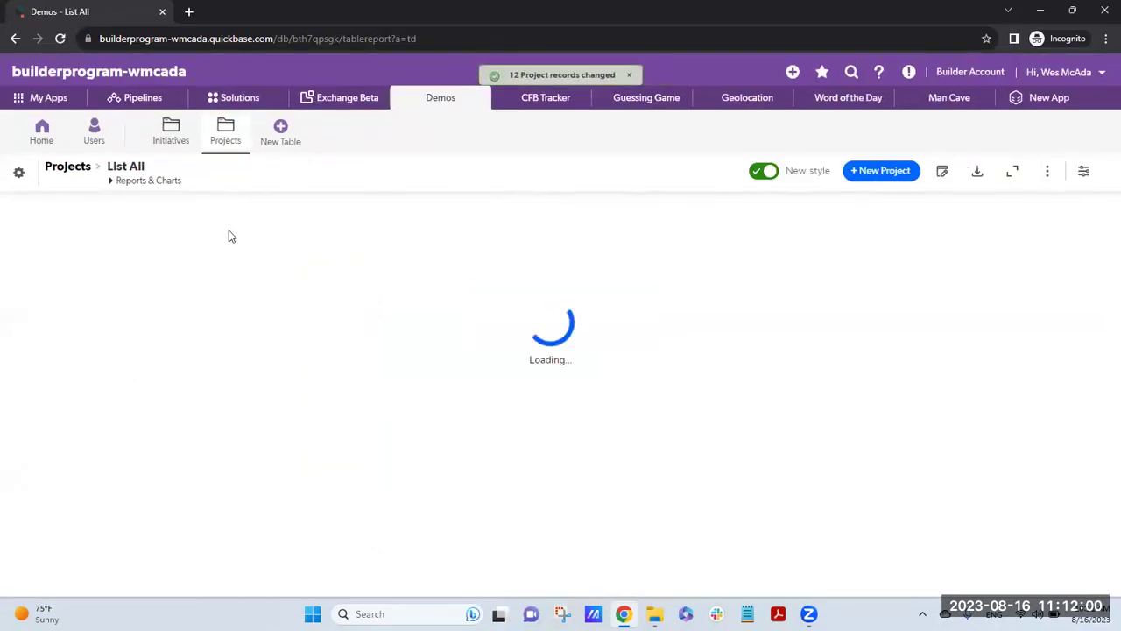
# Look over the project list and inspect the Get Certified group-header link without following it
pyautogui.scroll(-1, 211, 437)
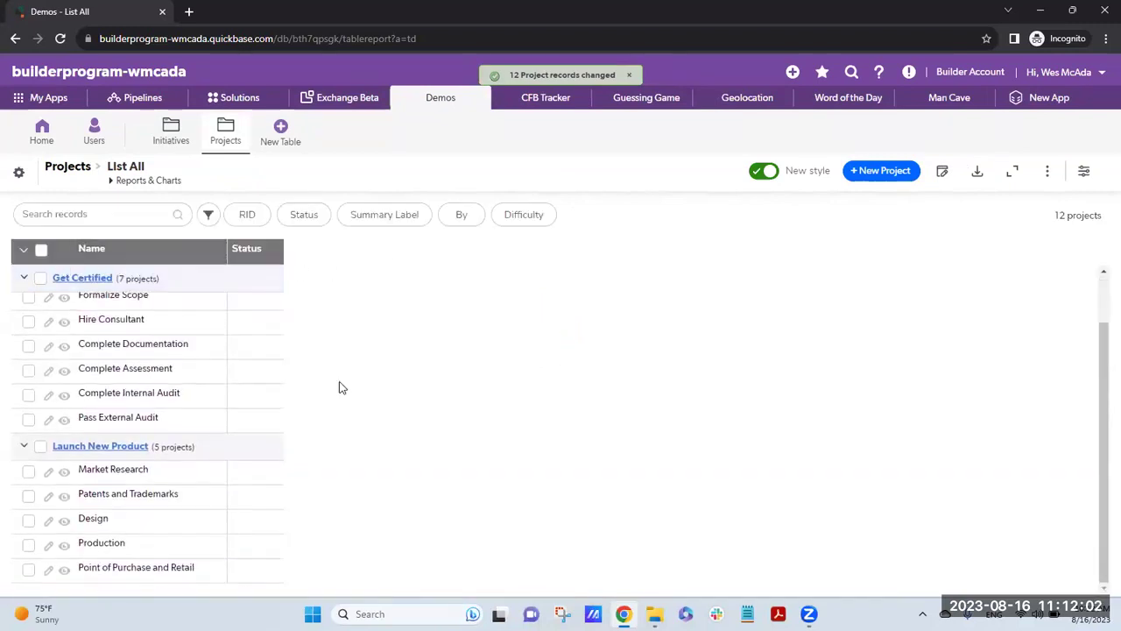
pyautogui.rightClick(104, 281)
pyautogui.click(411, 277)
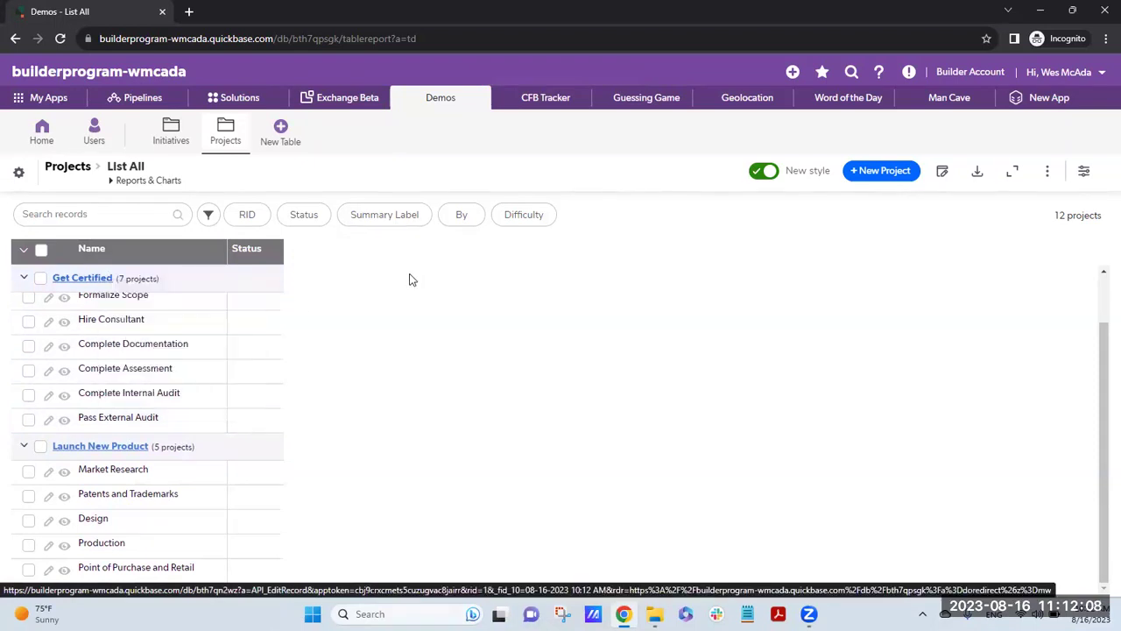